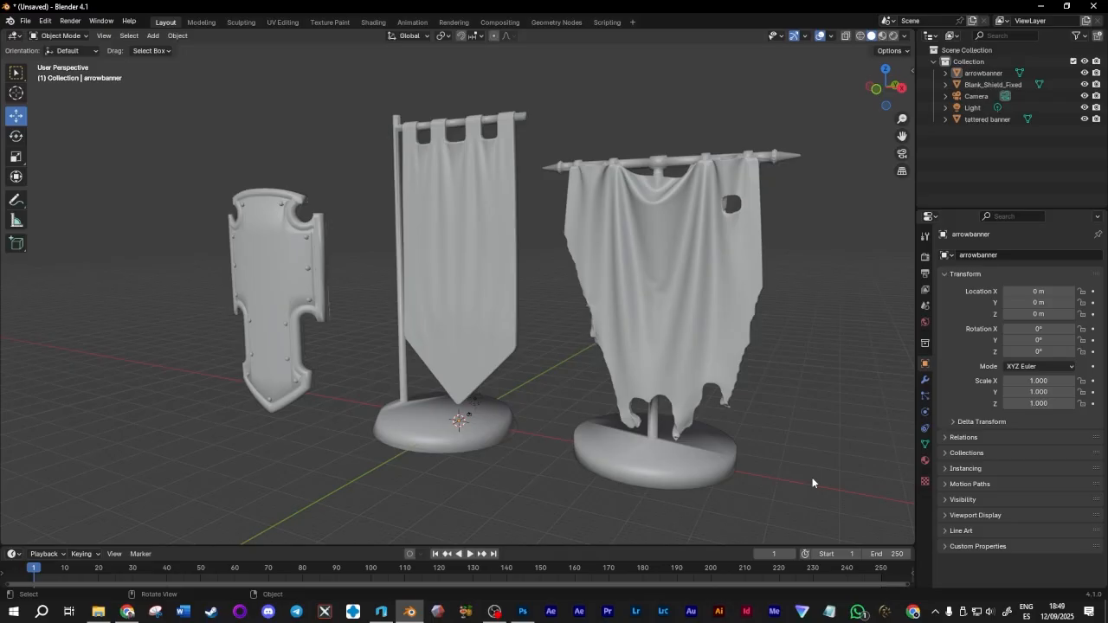
Step: Examine the banner and shield models in Blender, switch to 3D Builder and inspect the arrowbanner model from several angles
middle_click_drag(153, 362, 250, 363)
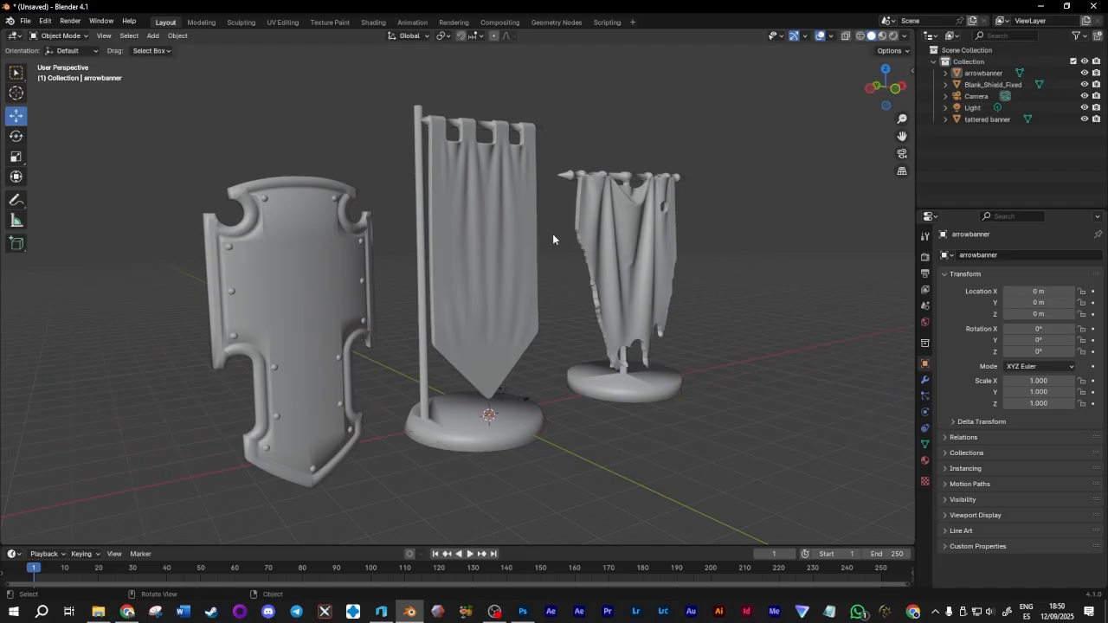
left_click(379, 612)
right_click_drag(786, 359, 549, 471)
left_click_drag(685, 351, 770, 328)
left_click_drag(829, 243, 813, 262)
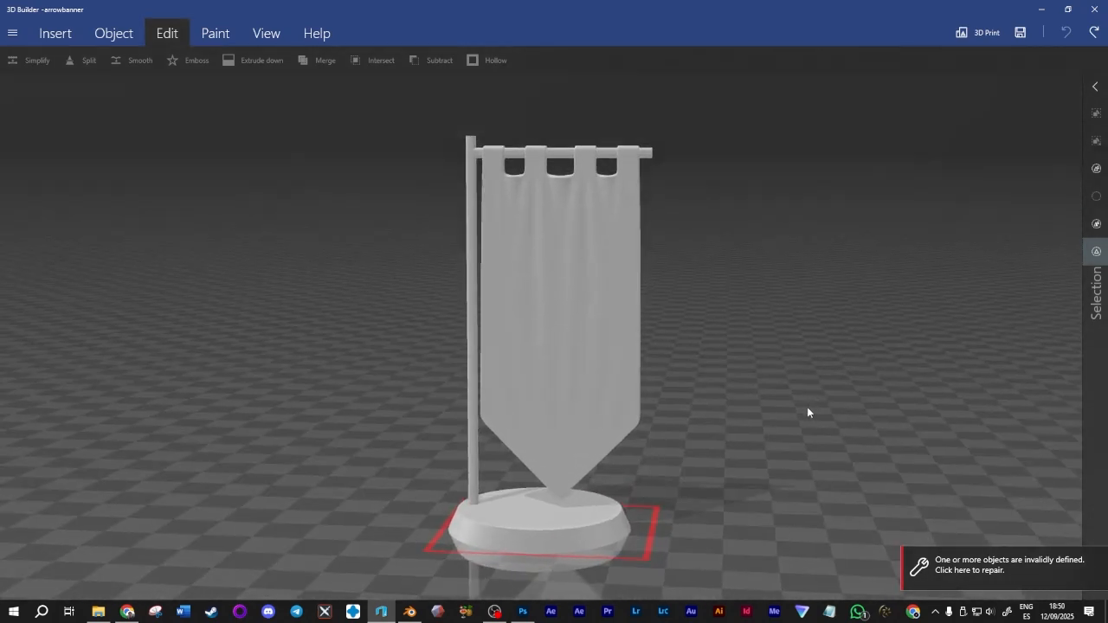
left_click_drag(808, 413, 742, 430)
left_click_drag(840, 445, 873, 457)
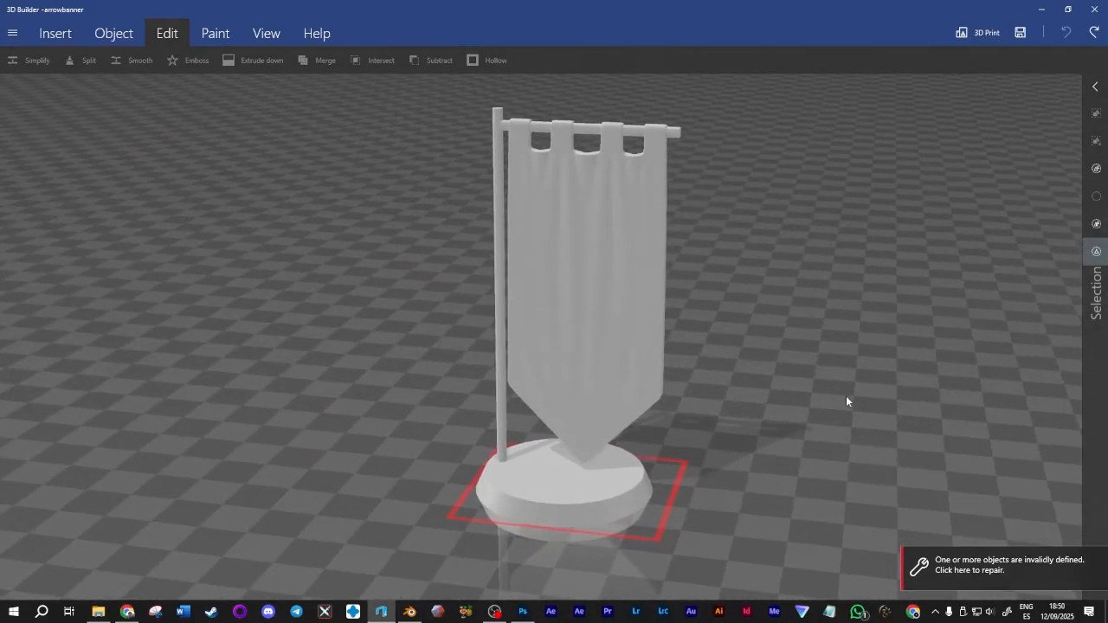
left_click_drag(855, 395, 835, 421)
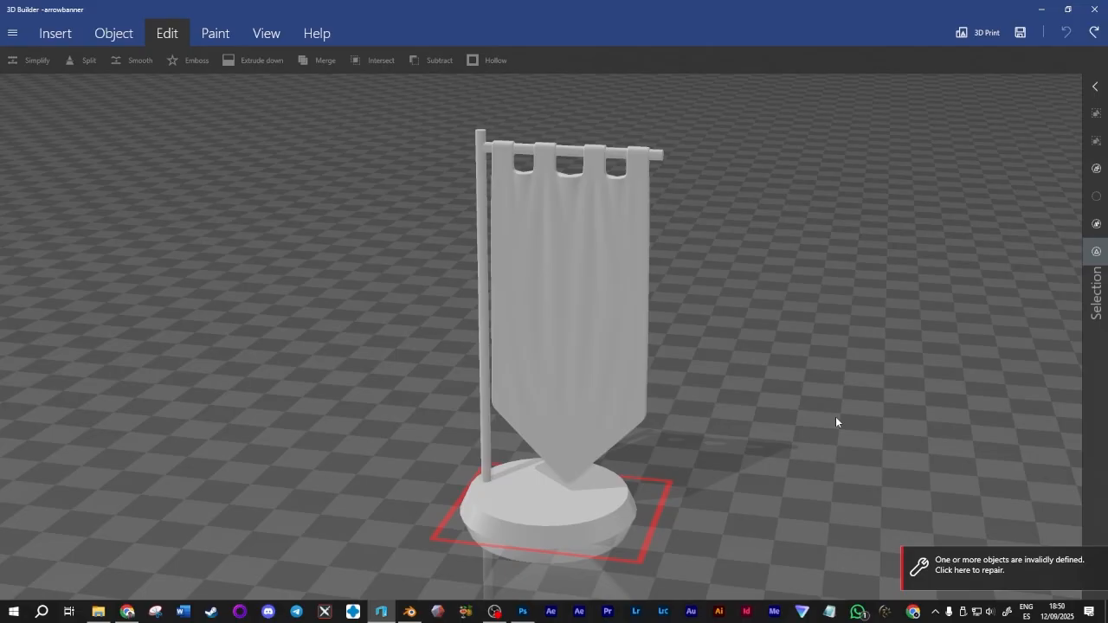
left_click_drag(779, 425, 698, 405)
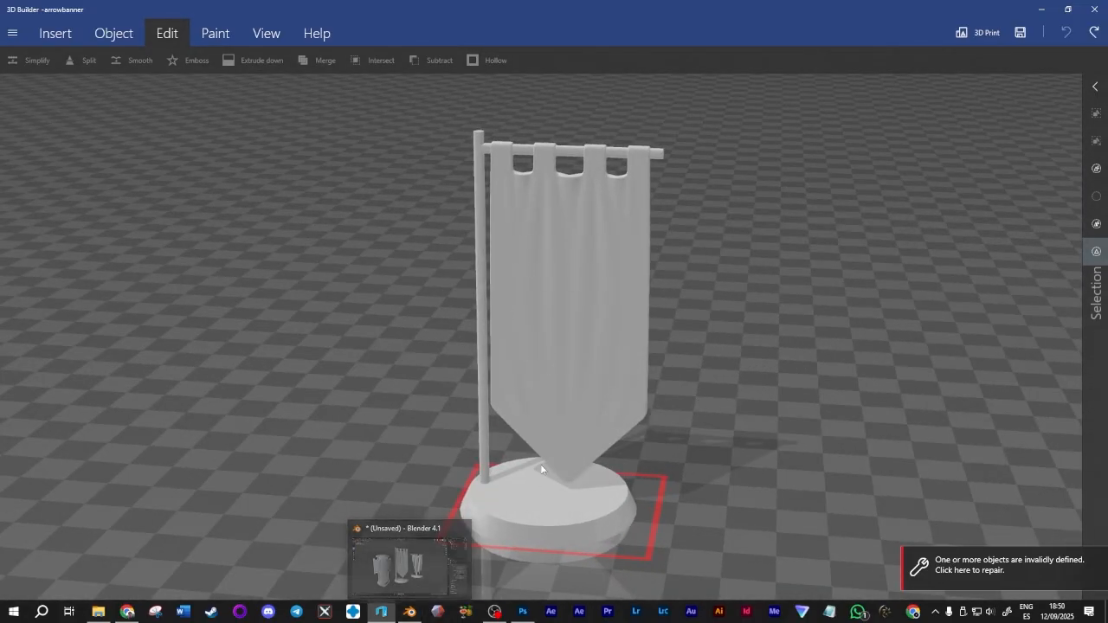
Step: Switch to Photoshop and open the imperial-aquila-logo image from the 3d tutorials folder
left_click(523, 611)
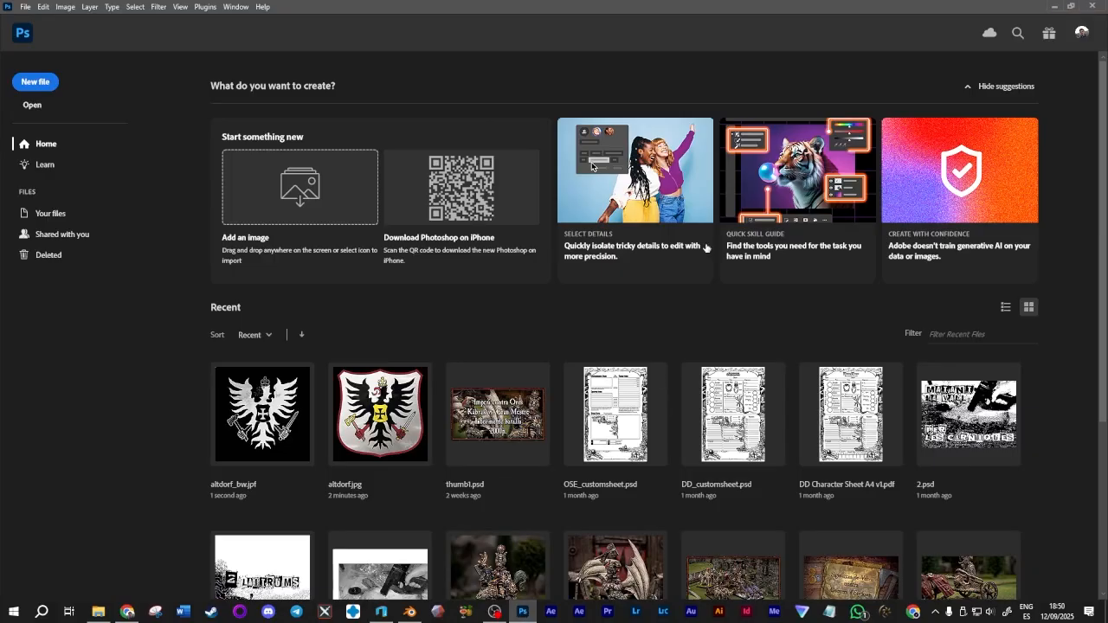
left_click(1053, 6)
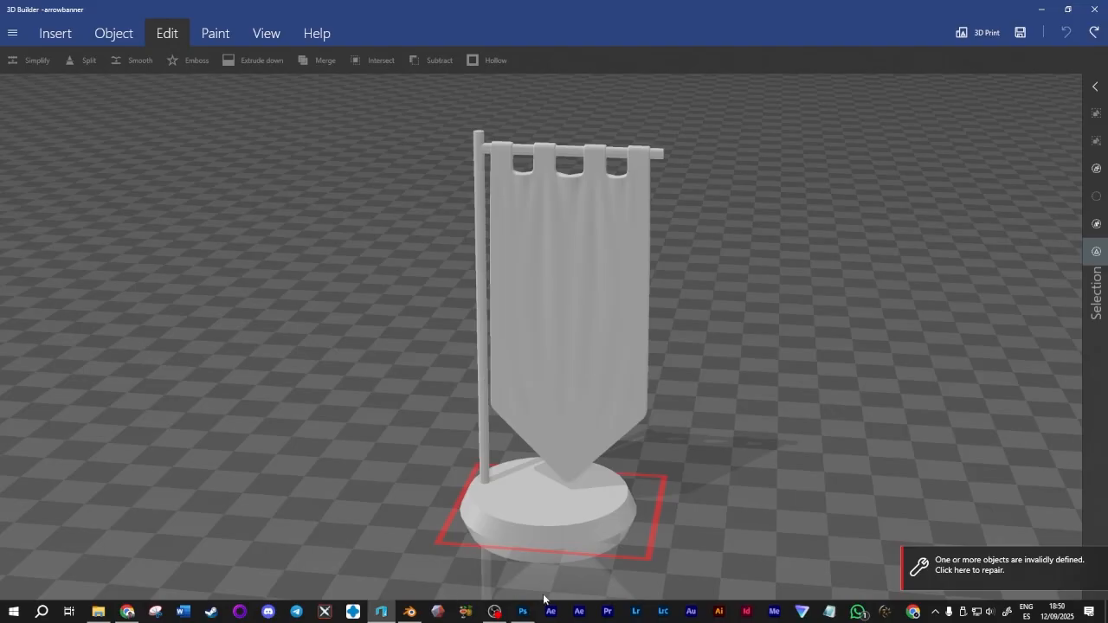
left_click(522, 611)
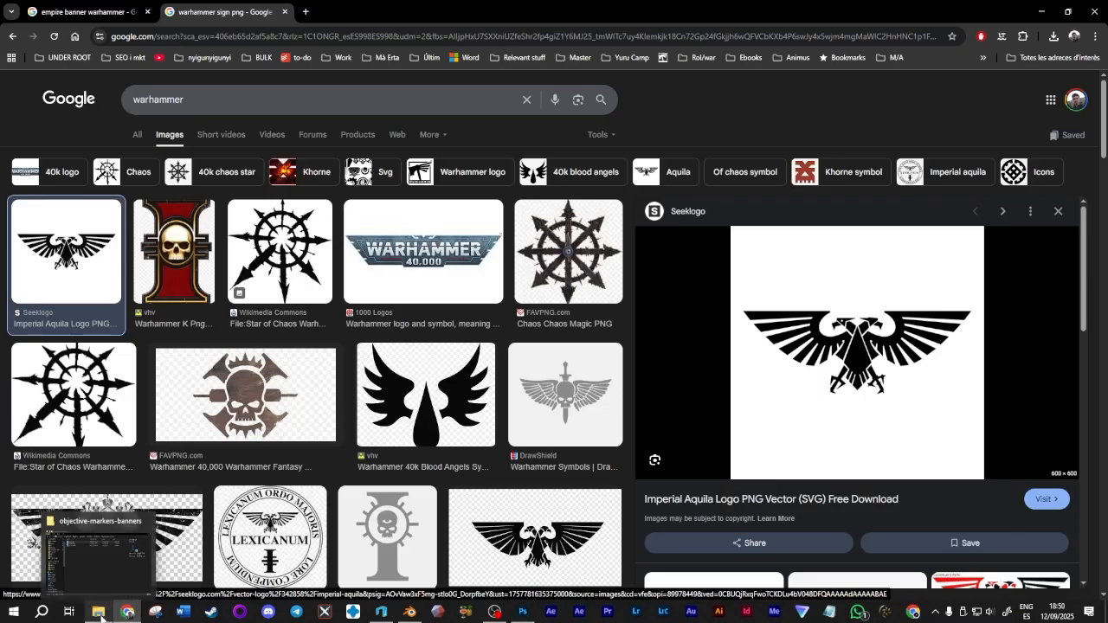
left_click(102, 612)
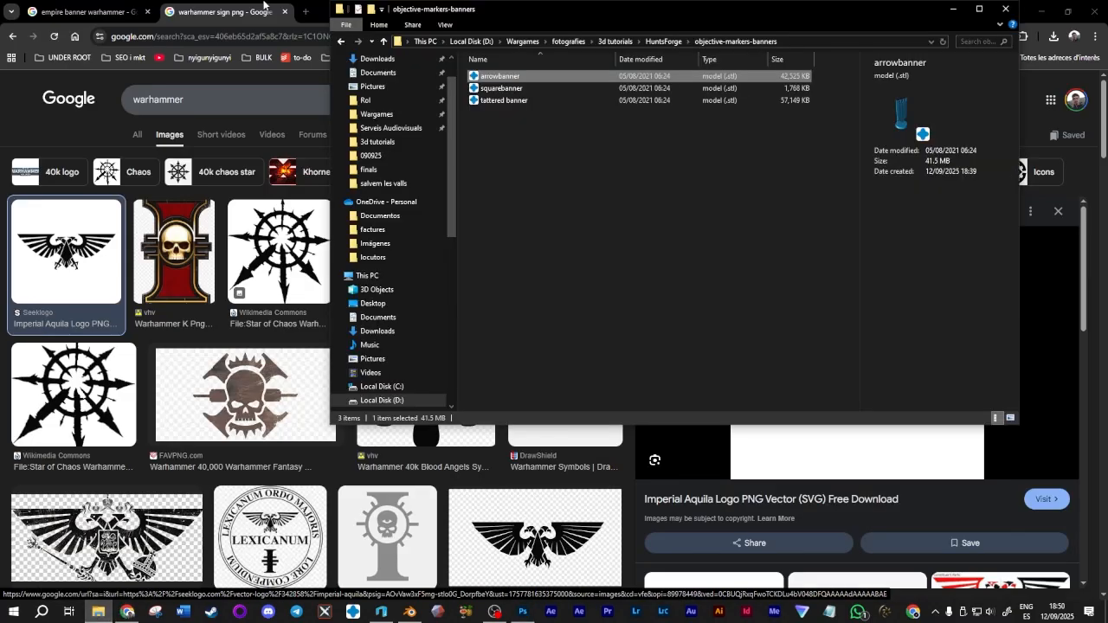
left_click(265, 4)
left_click(1042, 10)
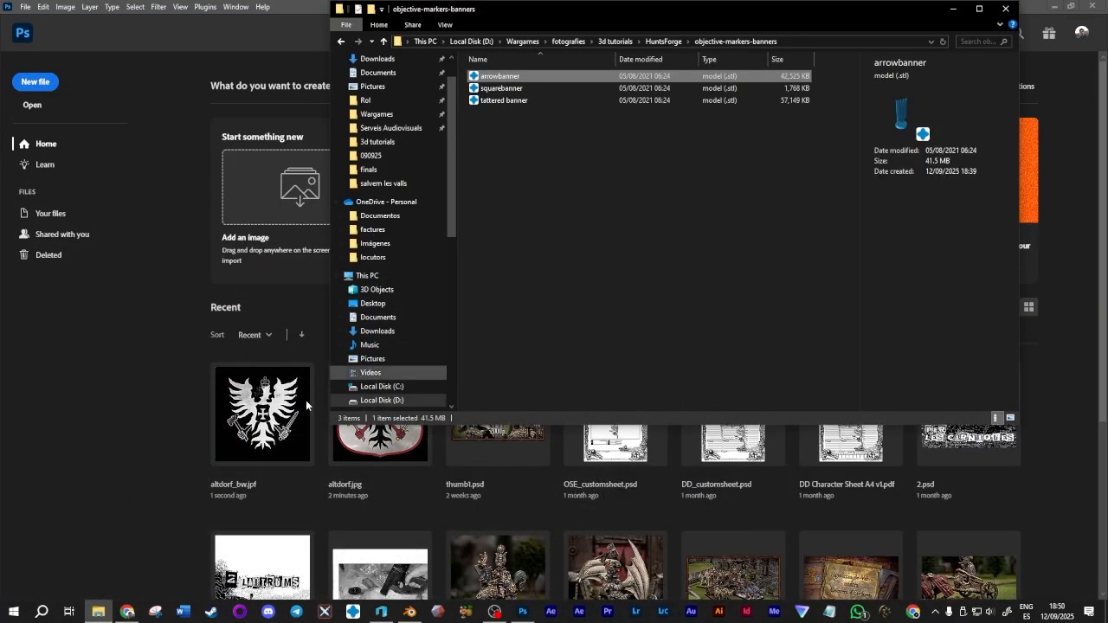
left_click(615, 41)
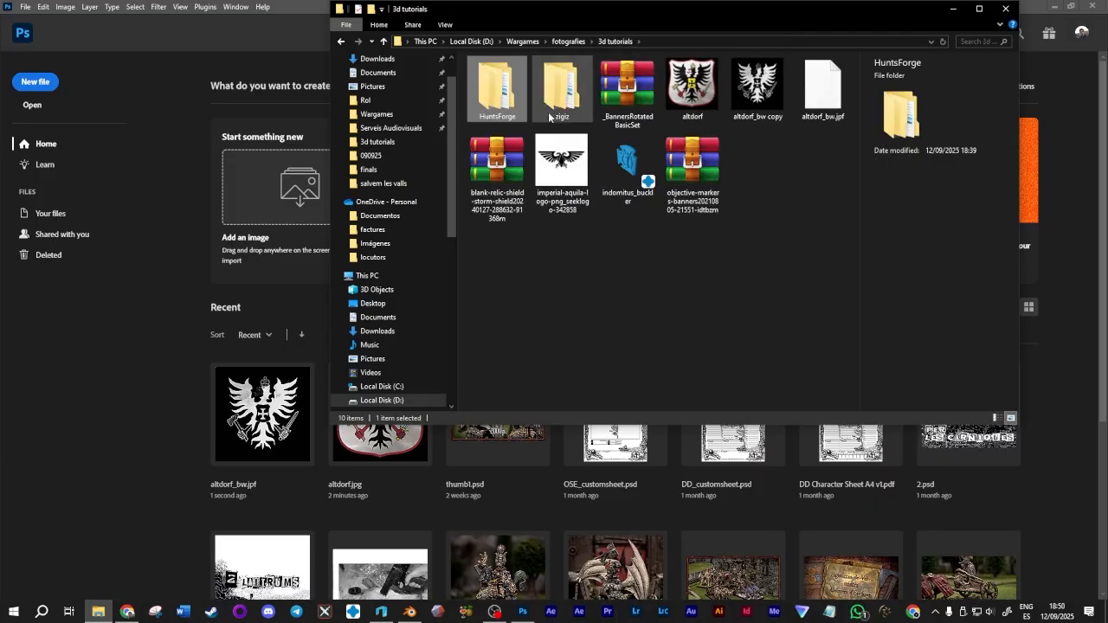
left_click(564, 173)
left_click_drag(577, 181, 185, 341)
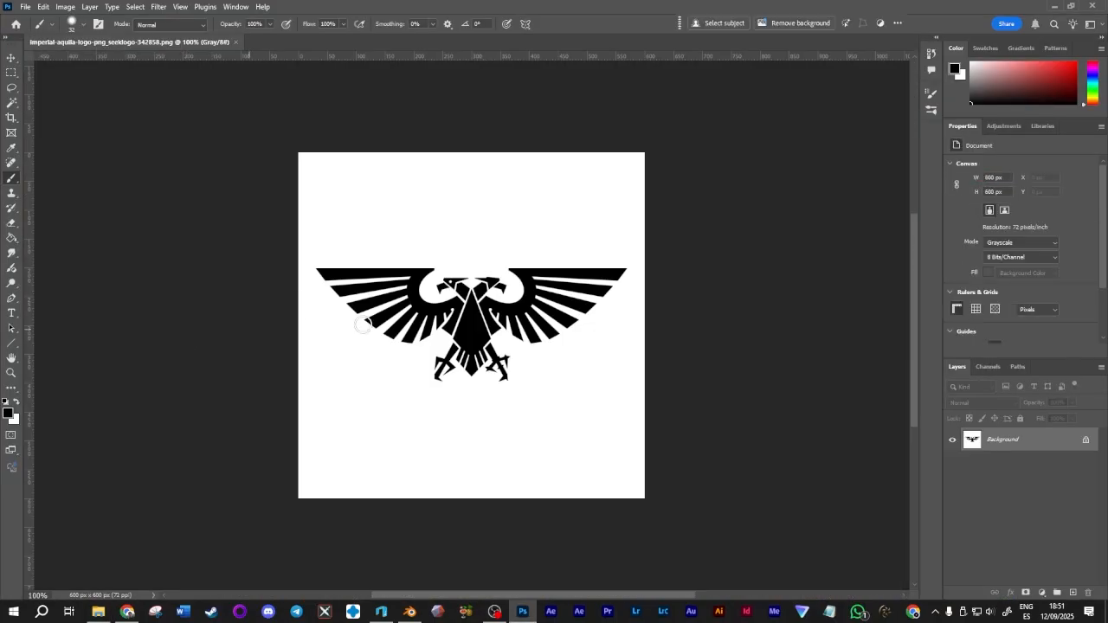
scroll(361, 314, "up", 2)
scroll(475, 384, "down", 4)
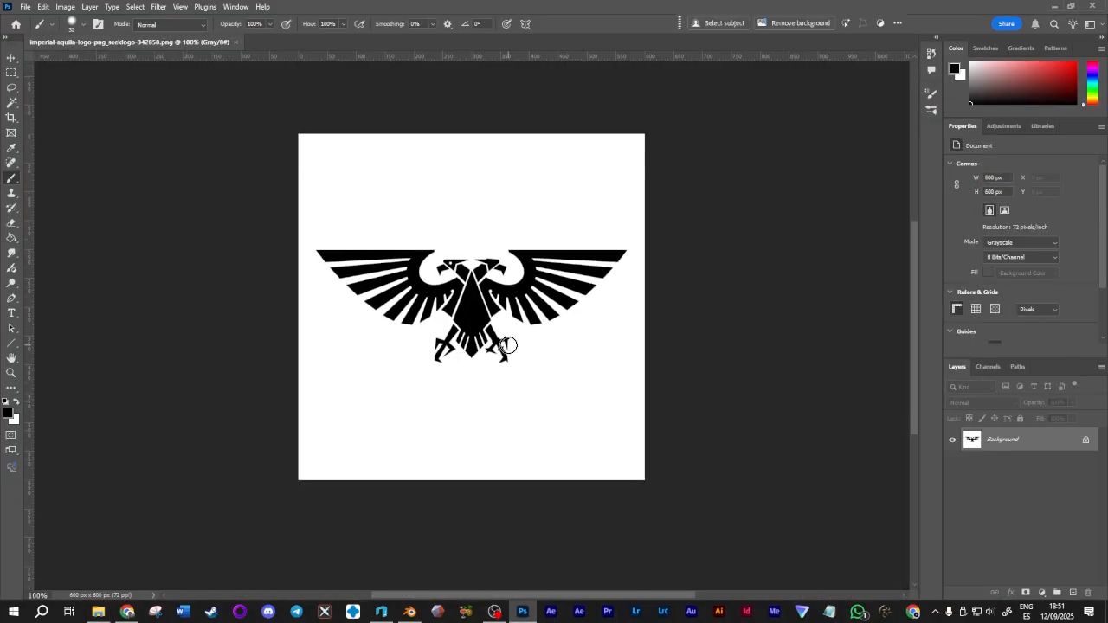
scroll(500, 356, "up", 1)
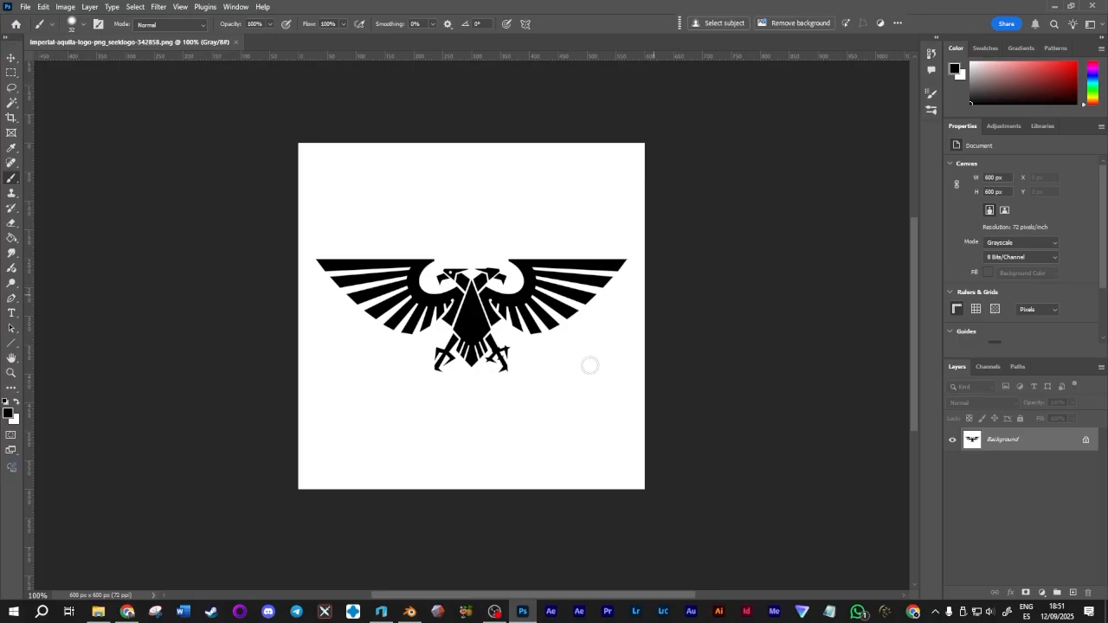
Step: Open the altdorf image from the 3d tutorials folder as a second document in Photoshop
left_click(98, 611)
left_click_drag(692, 86, 271, 44)
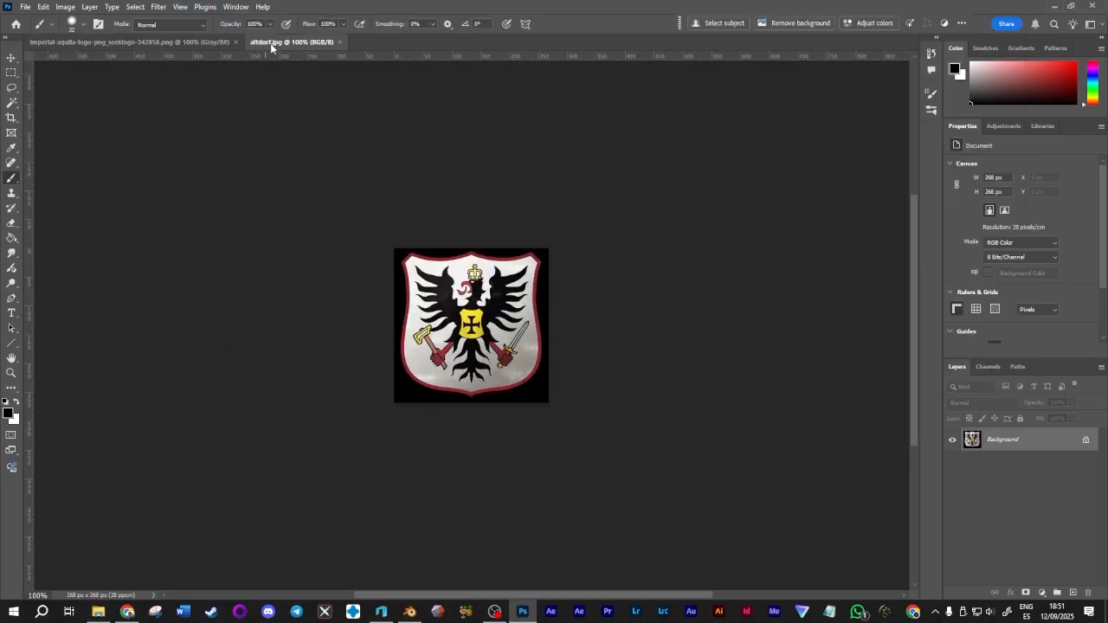
scroll(442, 326, "up", 3, "alt")
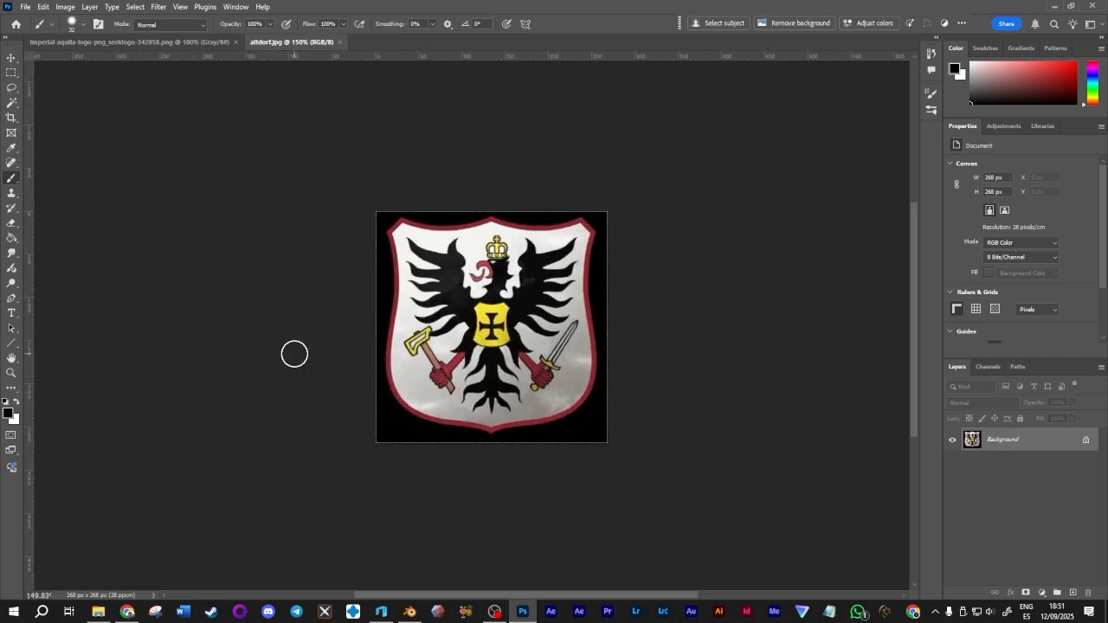
Step: Convert the altdorf image to Grayscale mode, discarding its color information
left_click(66, 6)
mouse_move(84, 39)
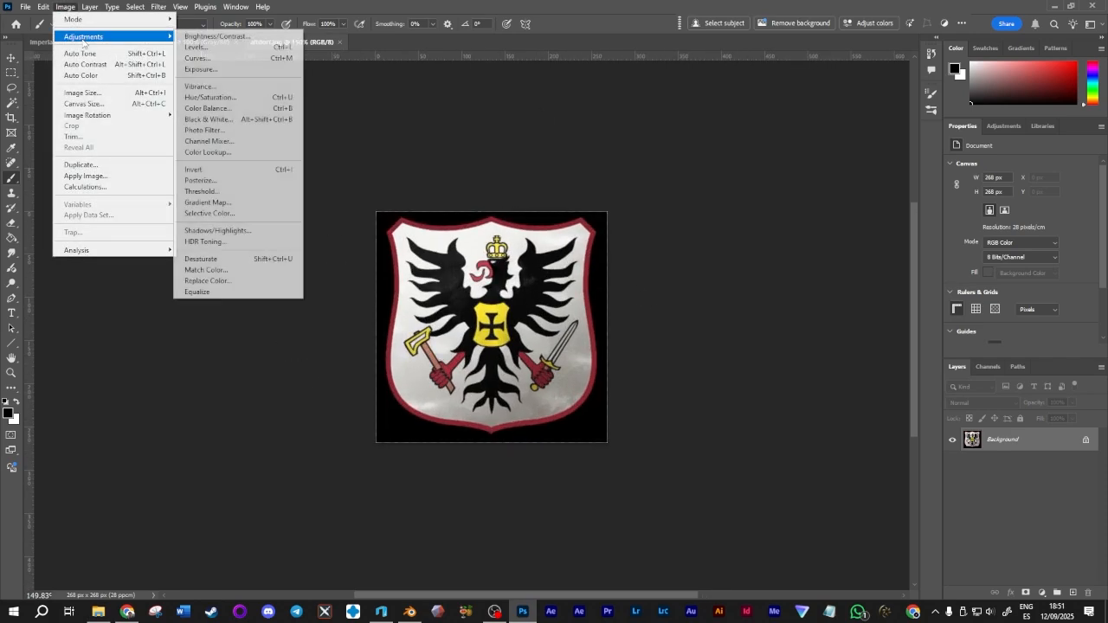
mouse_move(74, 19)
left_click(198, 31)
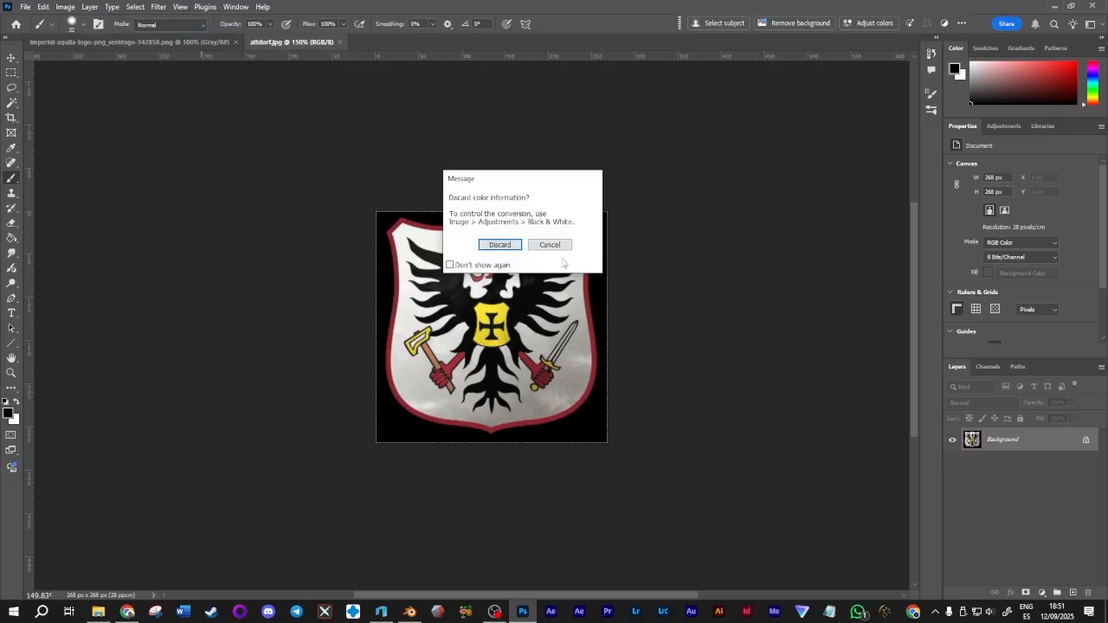
left_click(500, 245)
Step: Apply a Curves adjustment to the emblem, bringing the two endpoints close together with the white point at input 62, for pure black and white
left_click(59, 8)
mouse_move(91, 37)
left_click(212, 54)
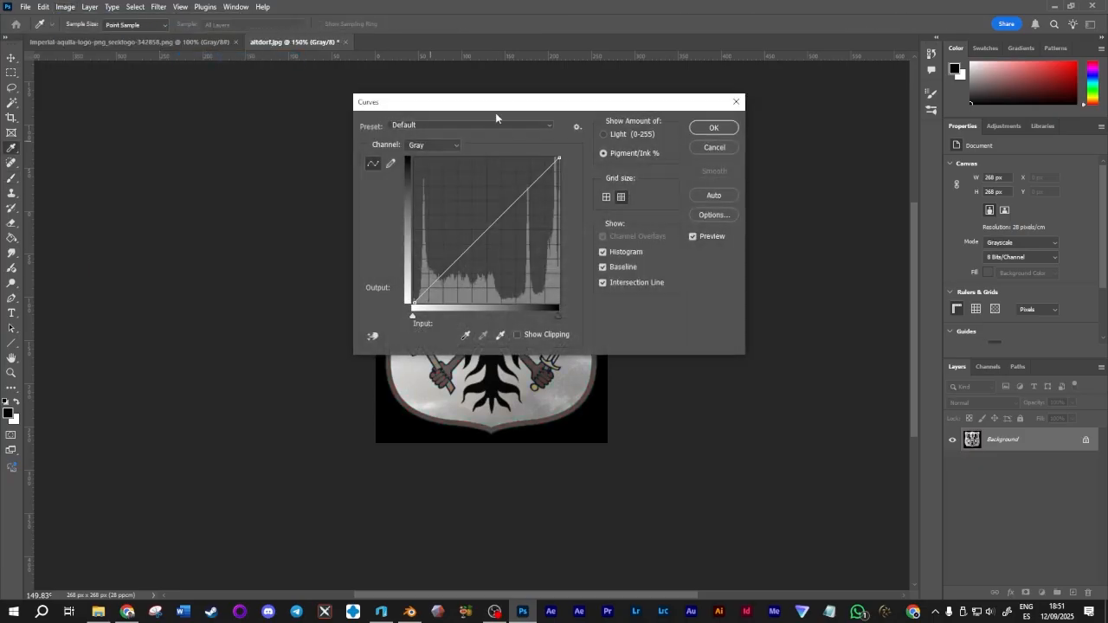
left_click_drag(496, 115, 885, 118)
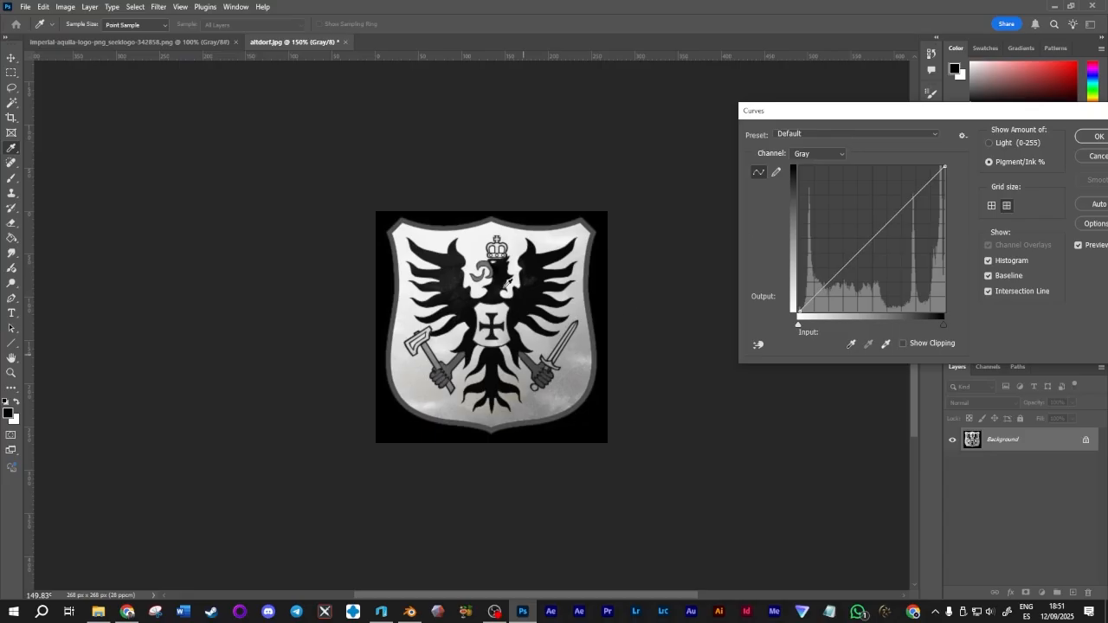
left_click_drag(796, 327, 844, 326)
left_click_drag(940, 325, 887, 326)
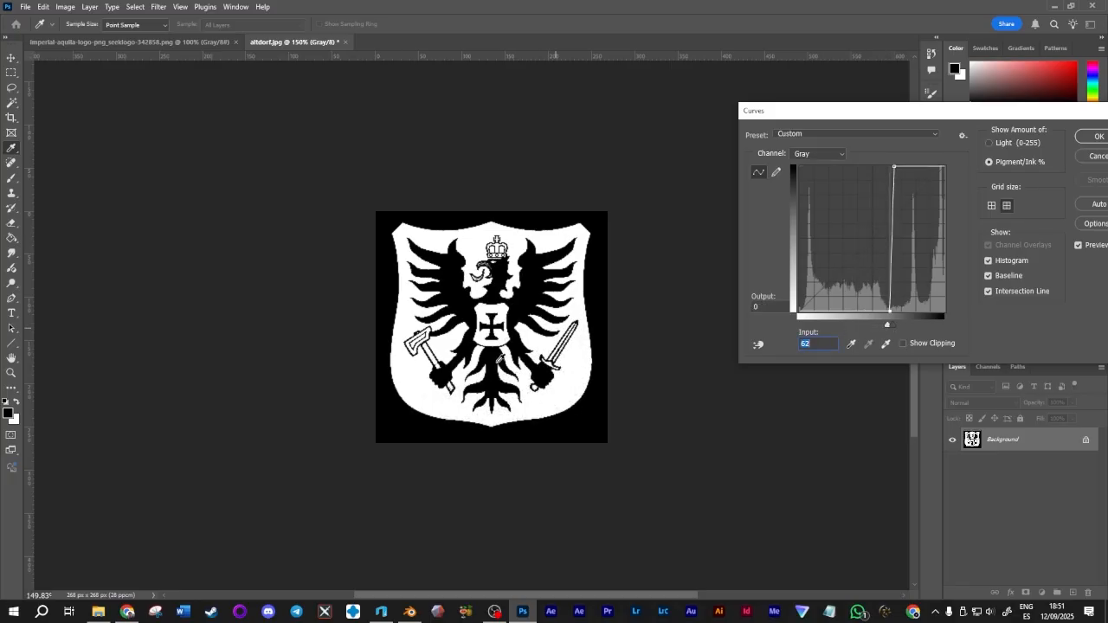
left_click_drag(1033, 115, 814, 123)
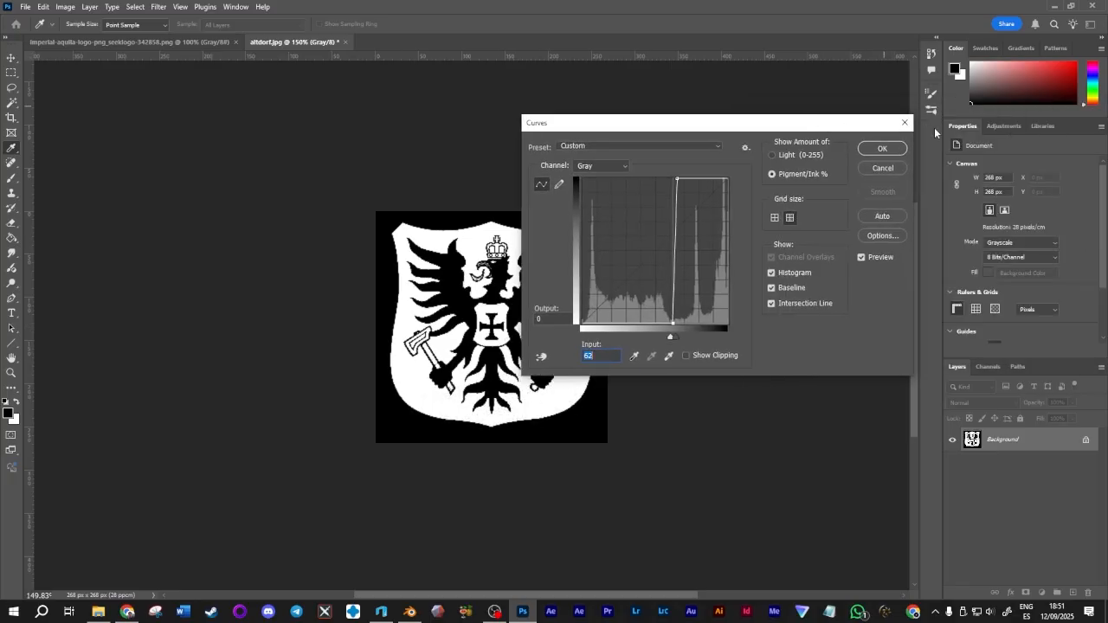
left_click(876, 145)
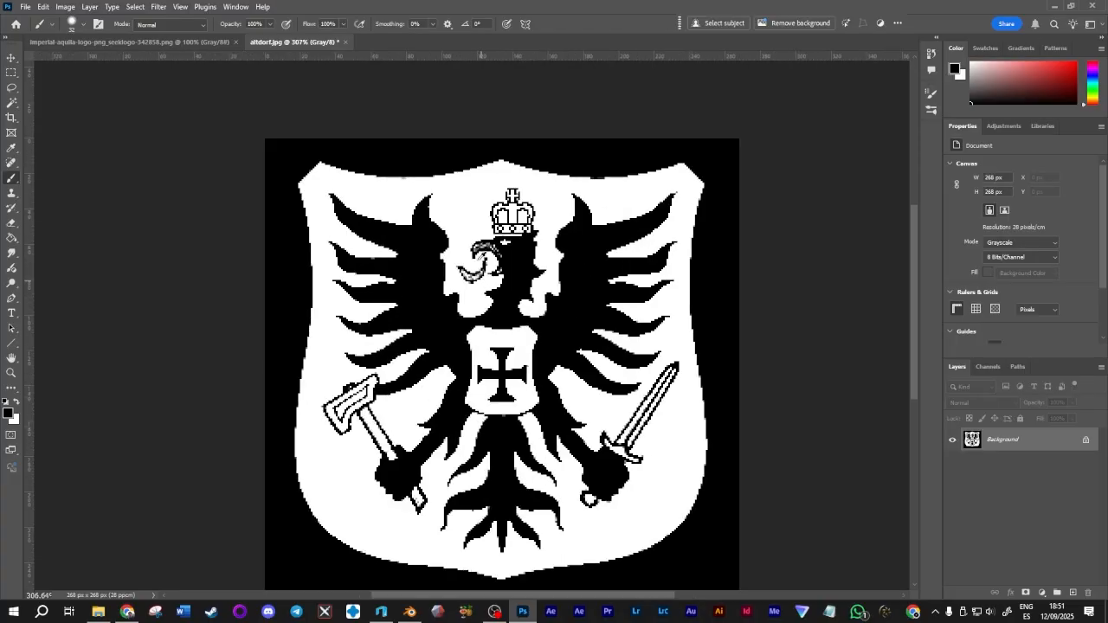
scroll(477, 279, "up", 6, "alt")
scroll(466, 246, "down", 5, "alt")
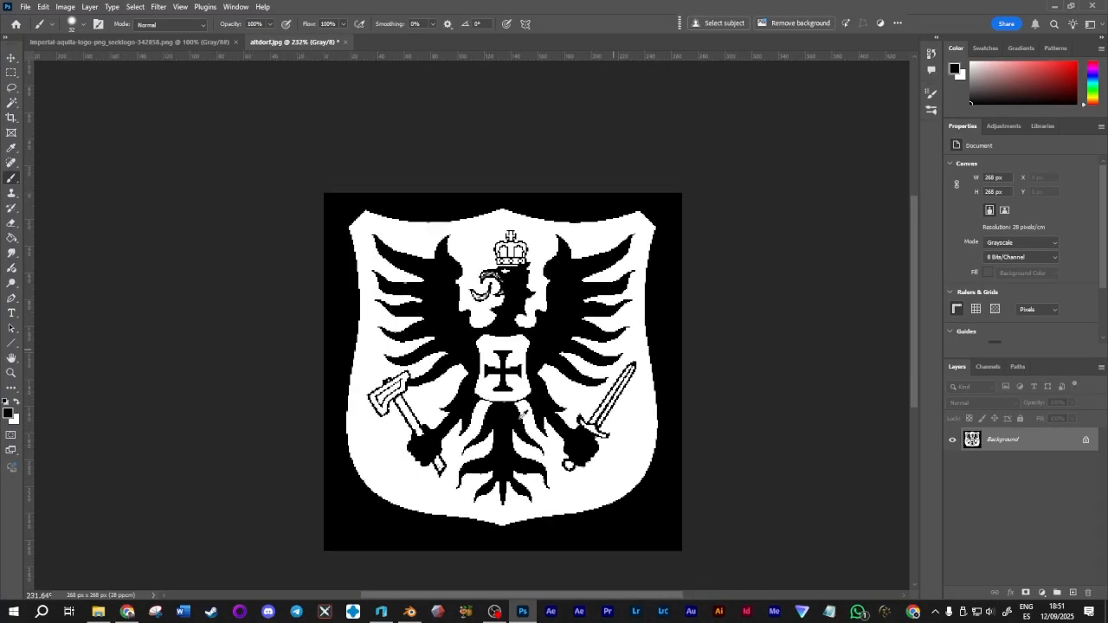
scroll(498, 322, "down", 1)
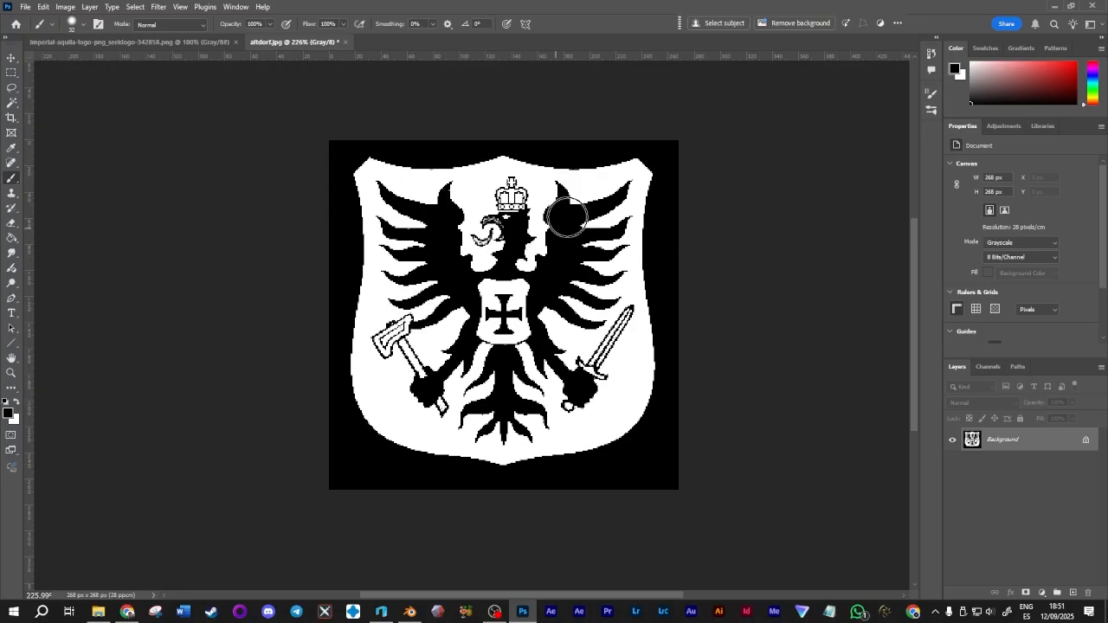
Step: Invert the black and white tones of the altdorf emblem
left_click(68, 8)
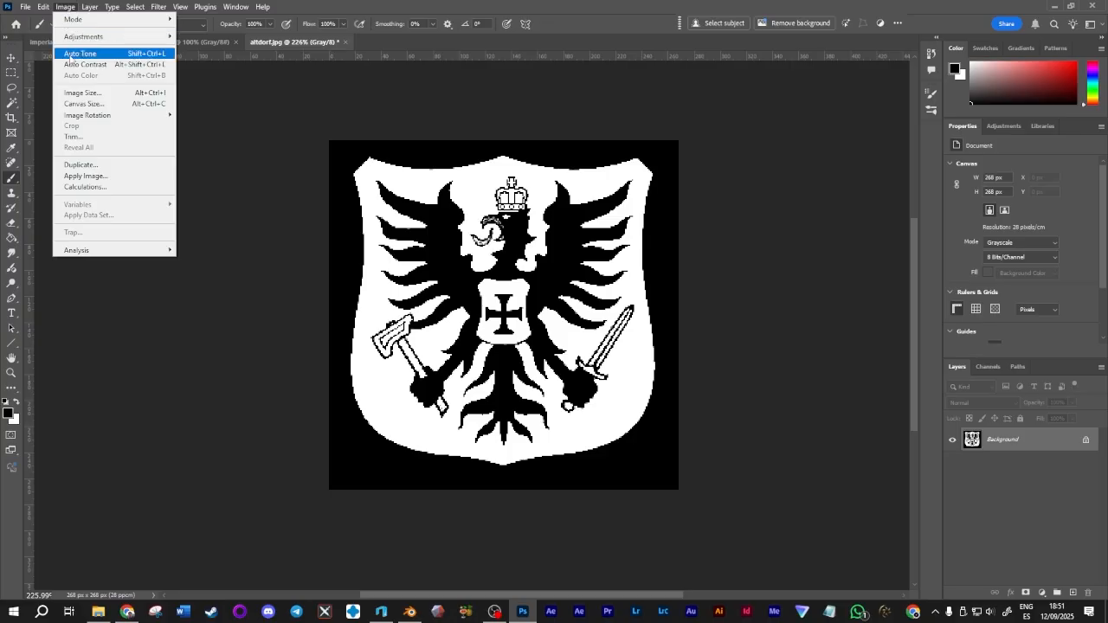
mouse_move(87, 38)
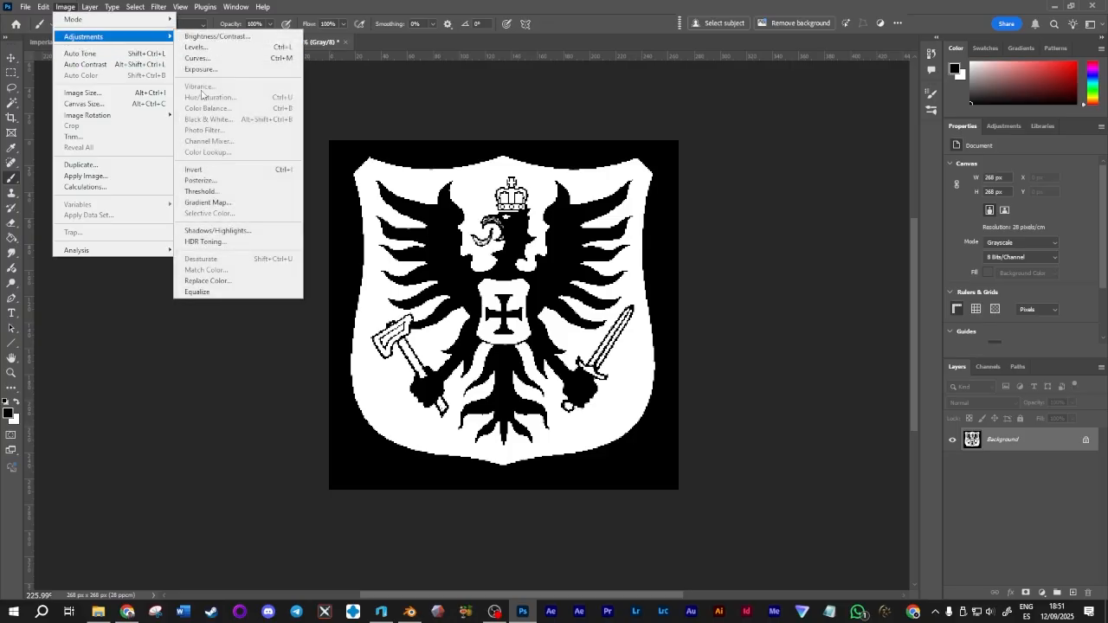
left_click(212, 171)
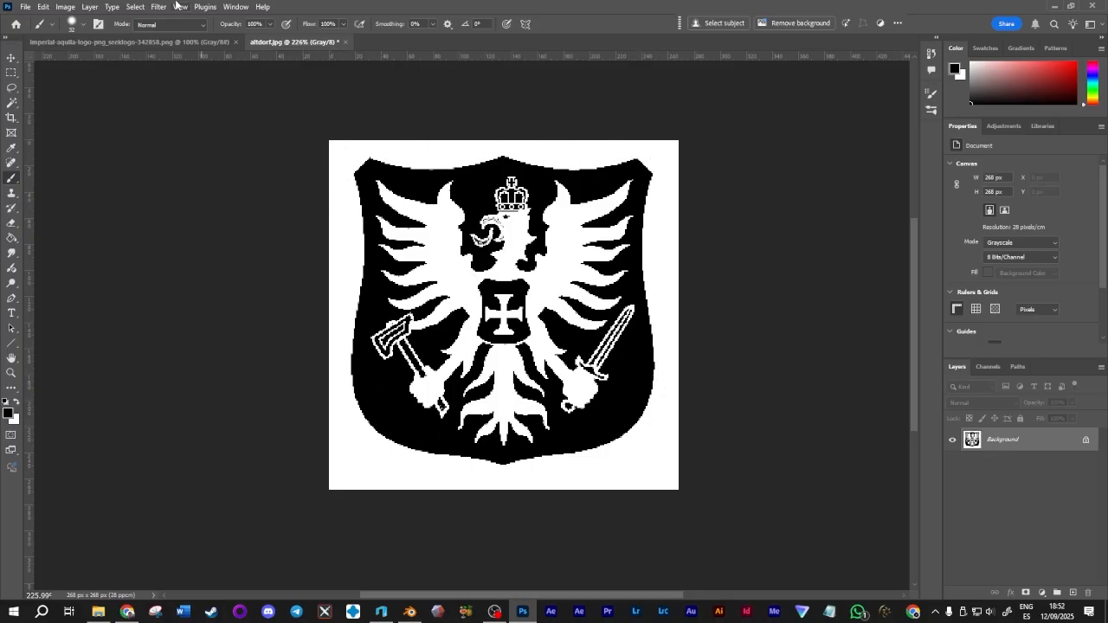
Step: Reverse the emblem's inversion to restore the black eagle on the white shield
left_click(71, 7)
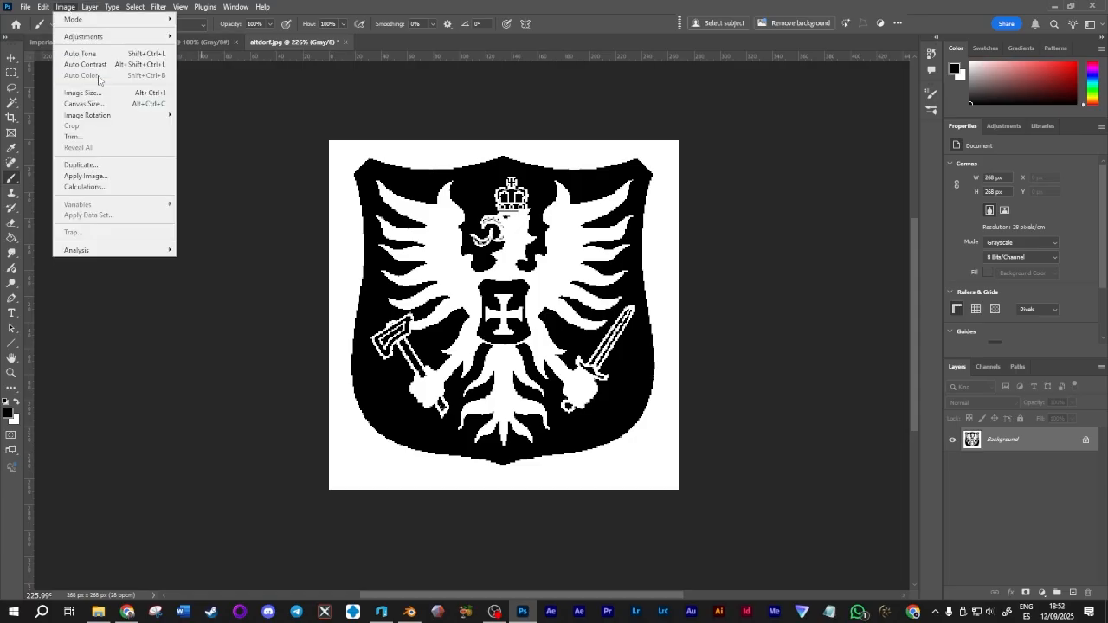
left_click(74, 4)
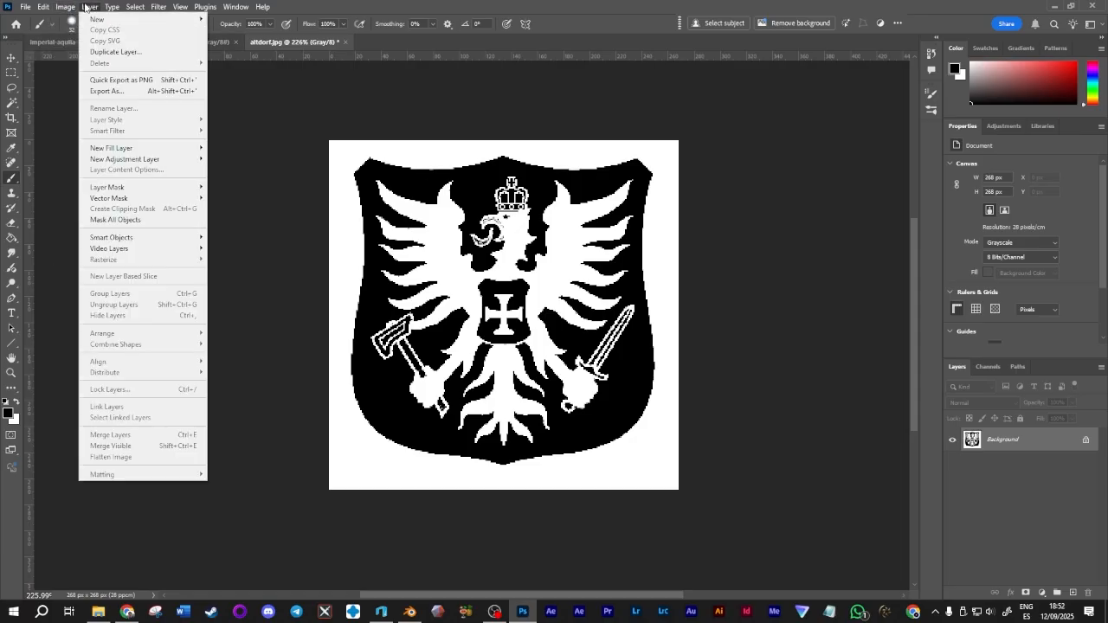
mouse_move(83, 37)
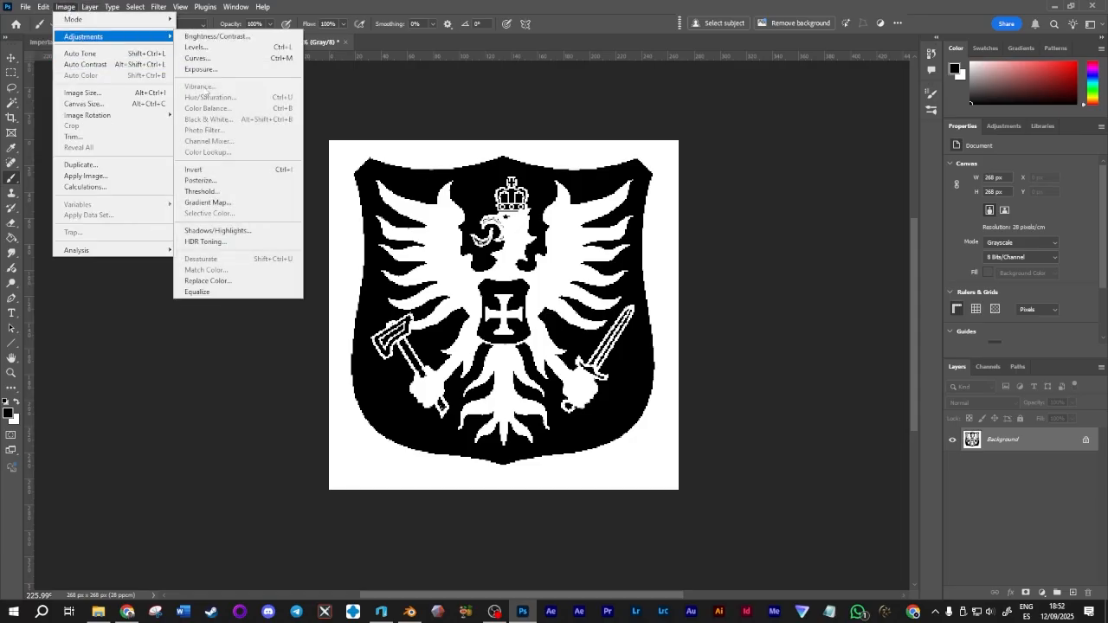
left_click(207, 171)
left_click(42, 6)
left_click(109, 42)
Step: Save a copy of the black-and-white emblem as a JPEG named "escu" at maximum quality 12, and switch back to 3D Builder
left_click(25, 6)
left_click(86, 157)
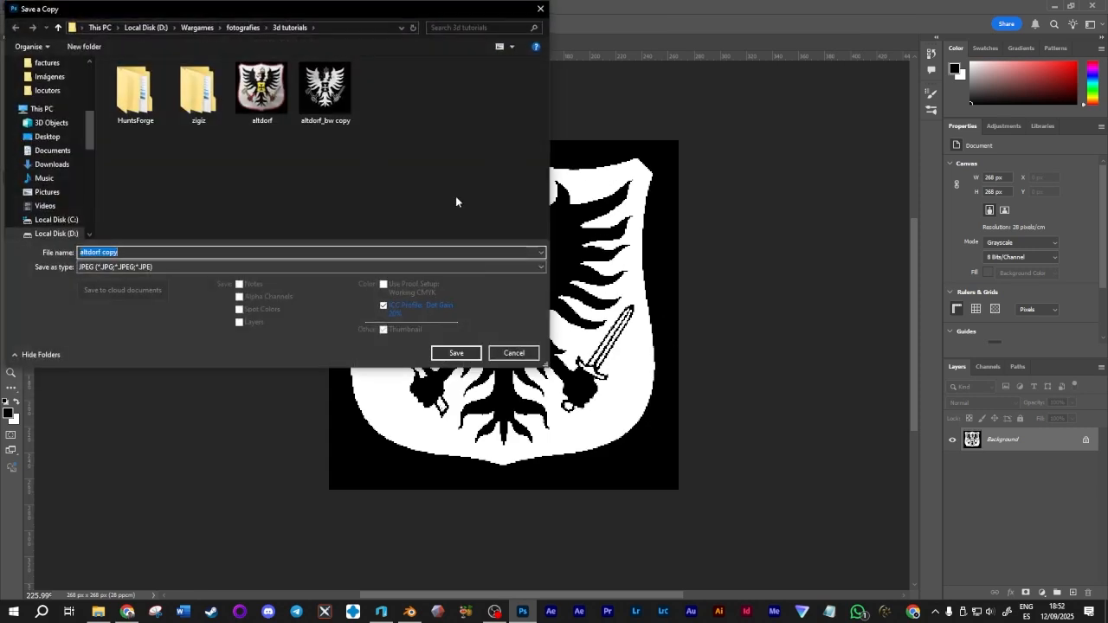
left_click(123, 268)
left_click(122, 269)
left_click(129, 252)
left_click(128, 253)
type("escu")
key("Return")
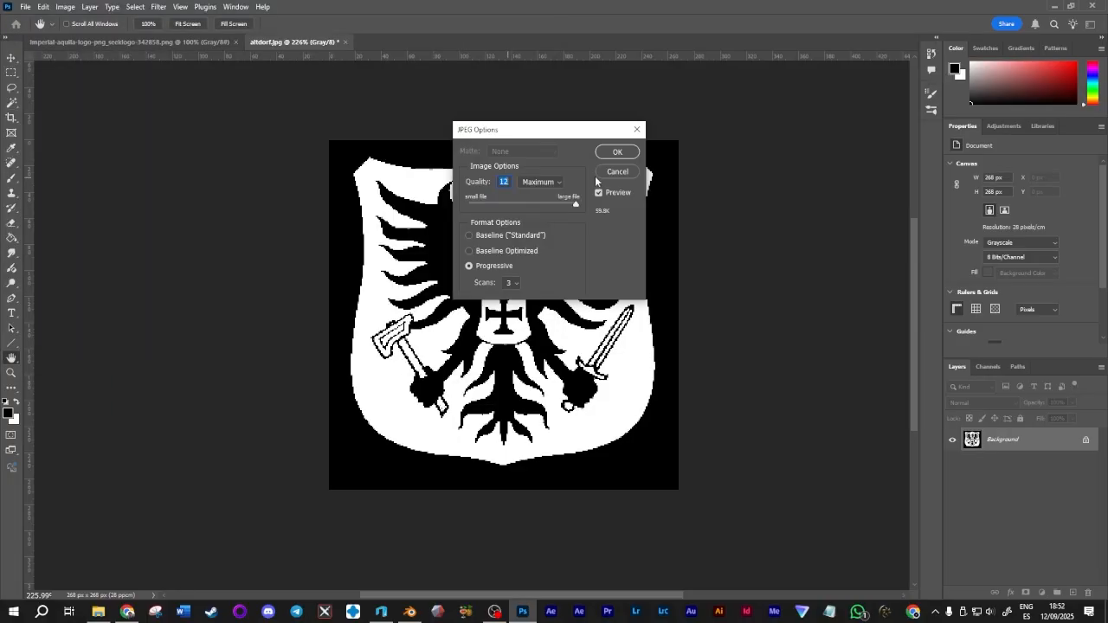
left_click(618, 150)
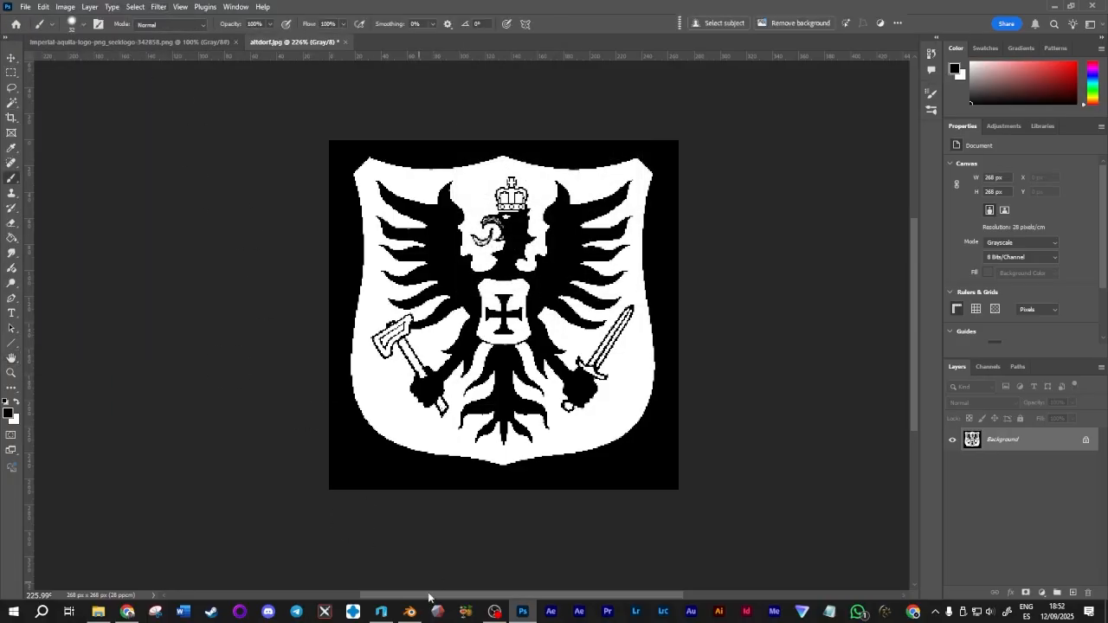
left_click(381, 612)
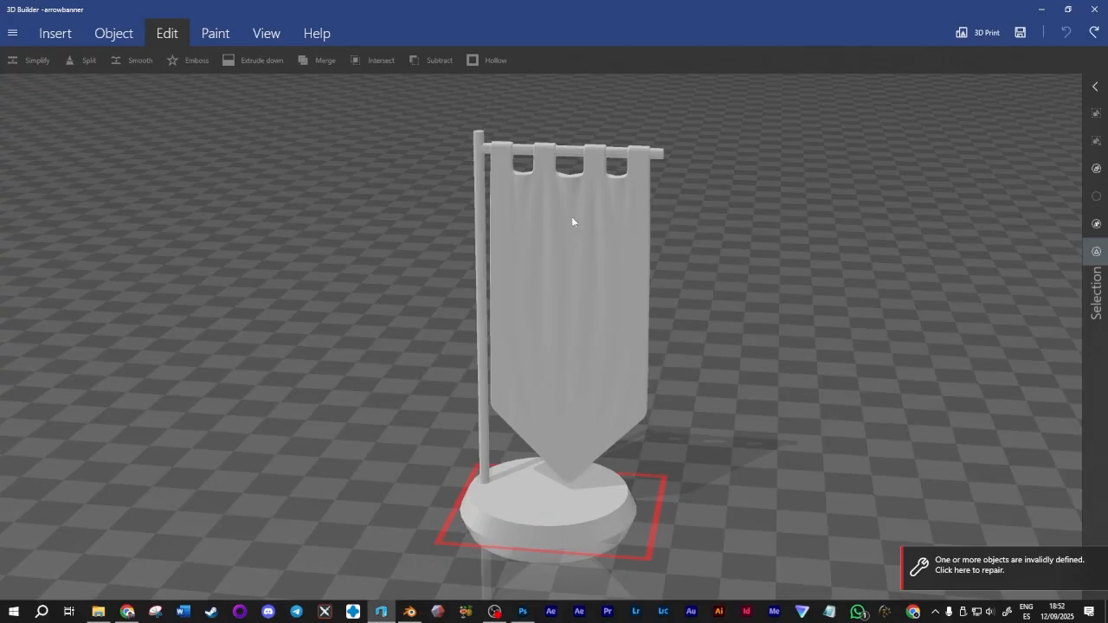
Step: Start embossing the banner model, using the "altdorf copy escut" image from the 3d tutorials folder as the pattern
mouse_move(528, 617)
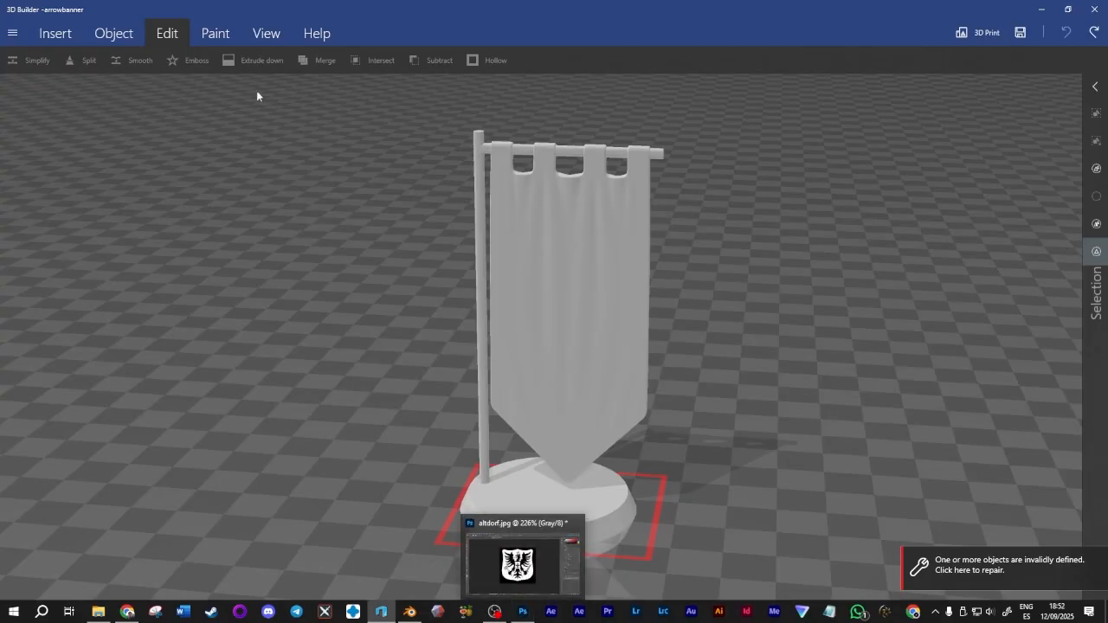
left_click(602, 213)
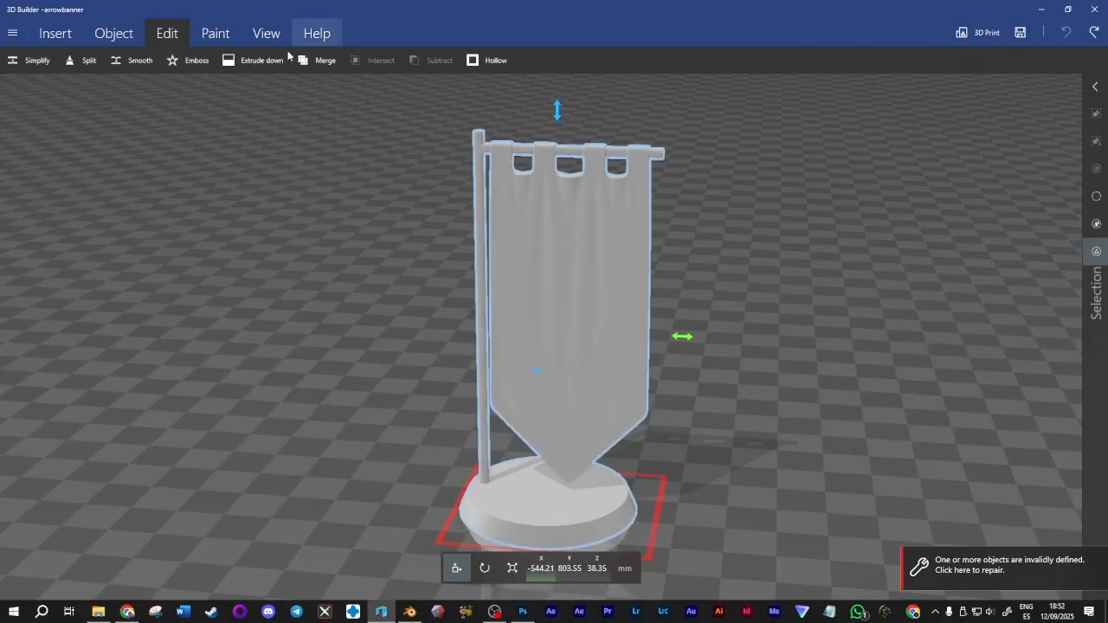
left_click(192, 60)
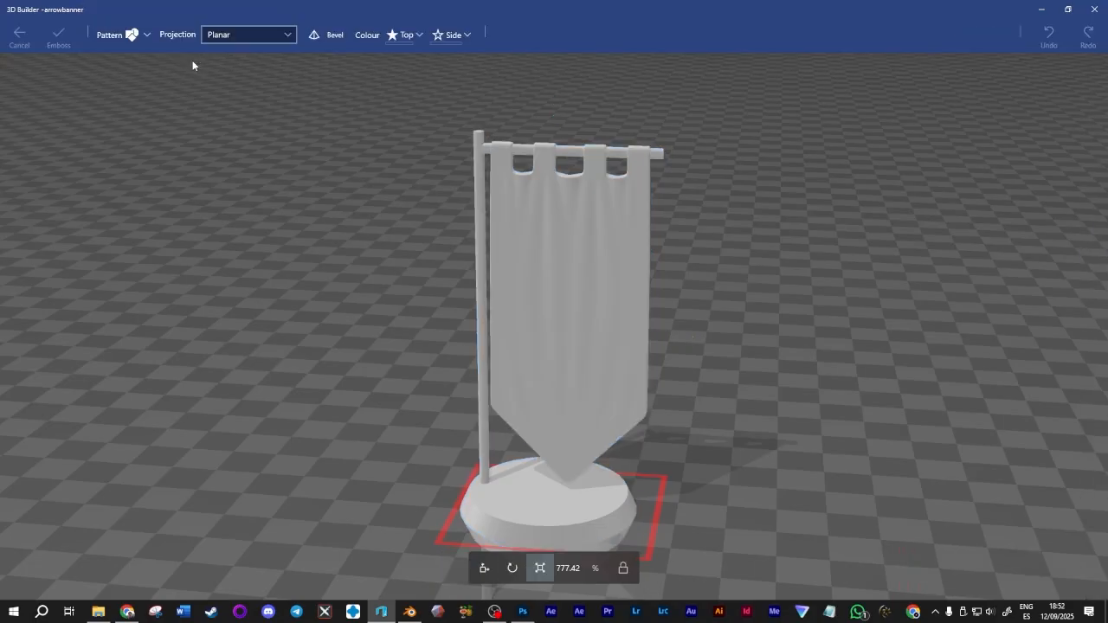
left_click(112, 34)
left_click(202, 80)
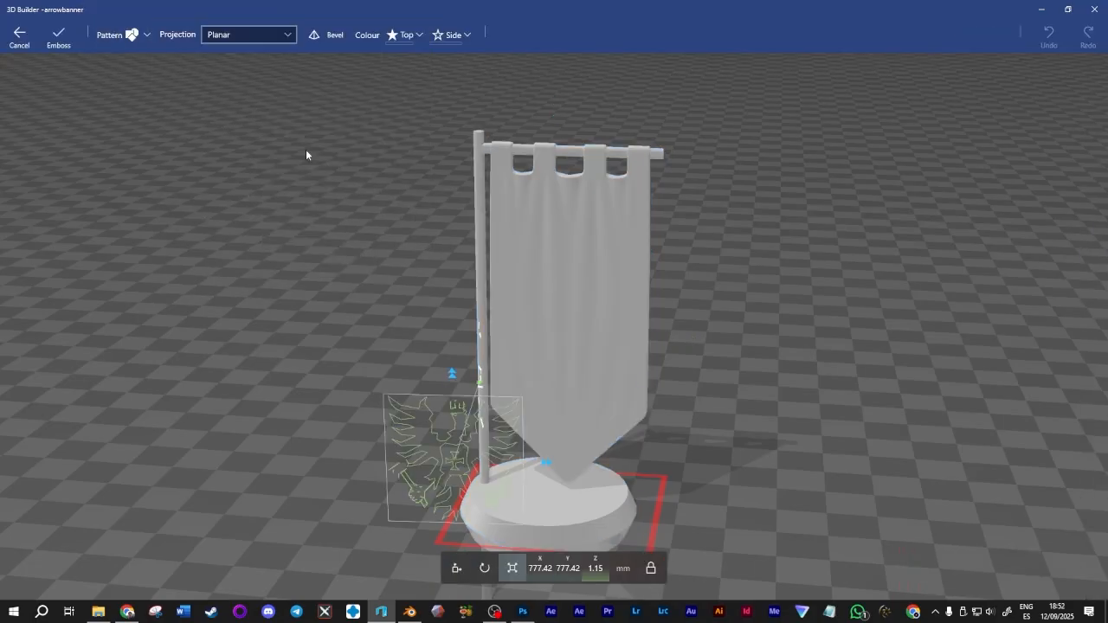
left_click_drag(213, 119, 198, 219)
left_click(166, 160)
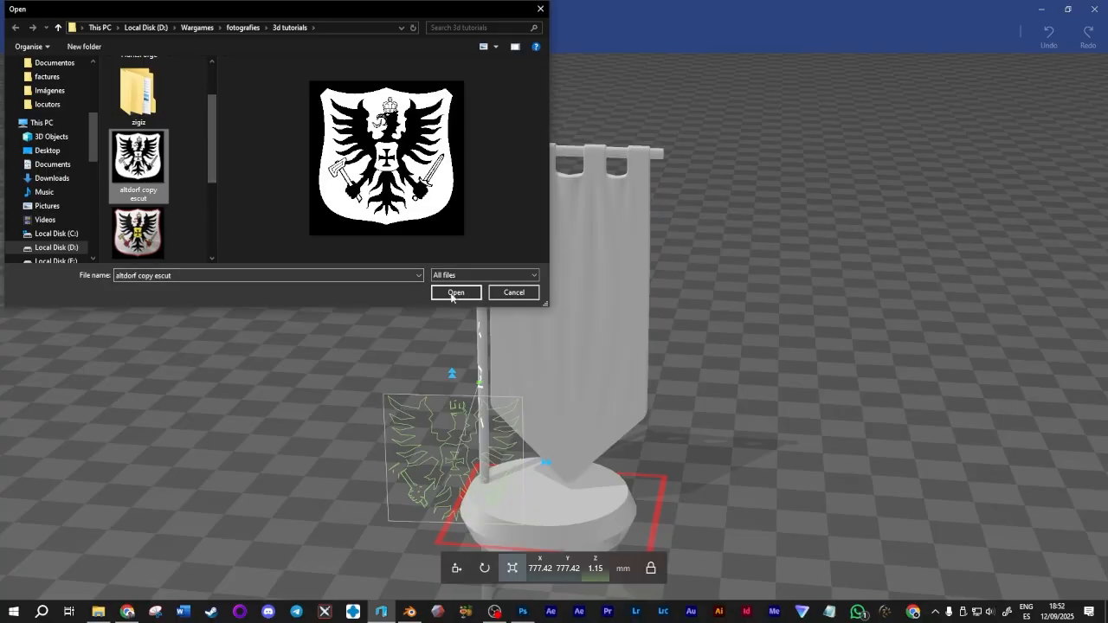
left_click(454, 294)
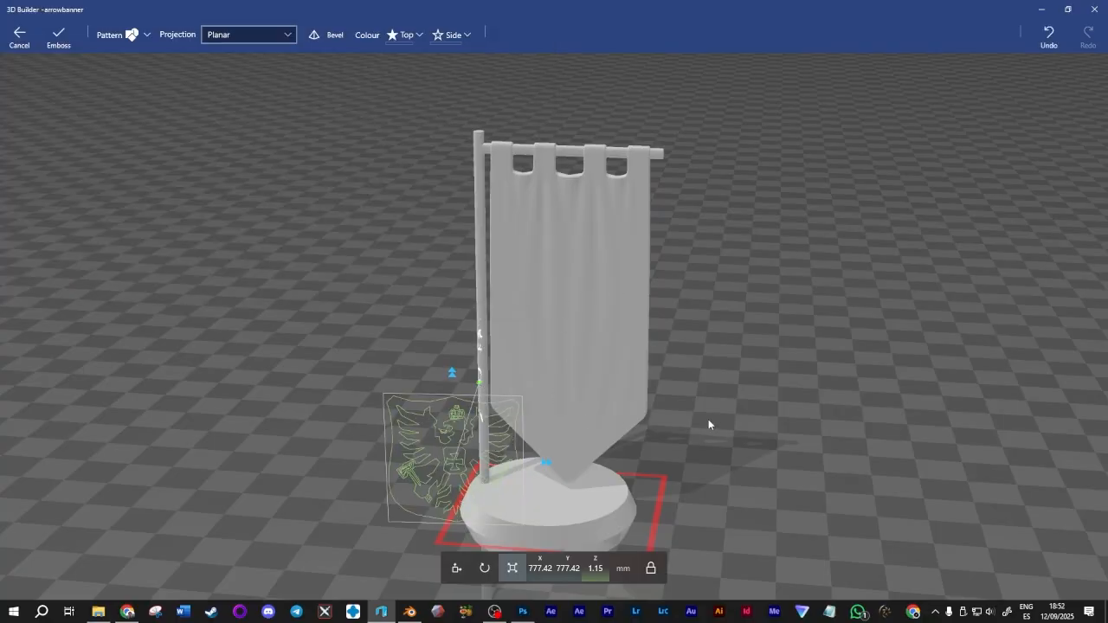
Step: Place the emblem pattern centred on the front of the banner cloth and size it to about 770.97 mm in X and Y
right_click_drag(718, 403, 583, 251)
right_click_drag(800, 271, 515, 327)
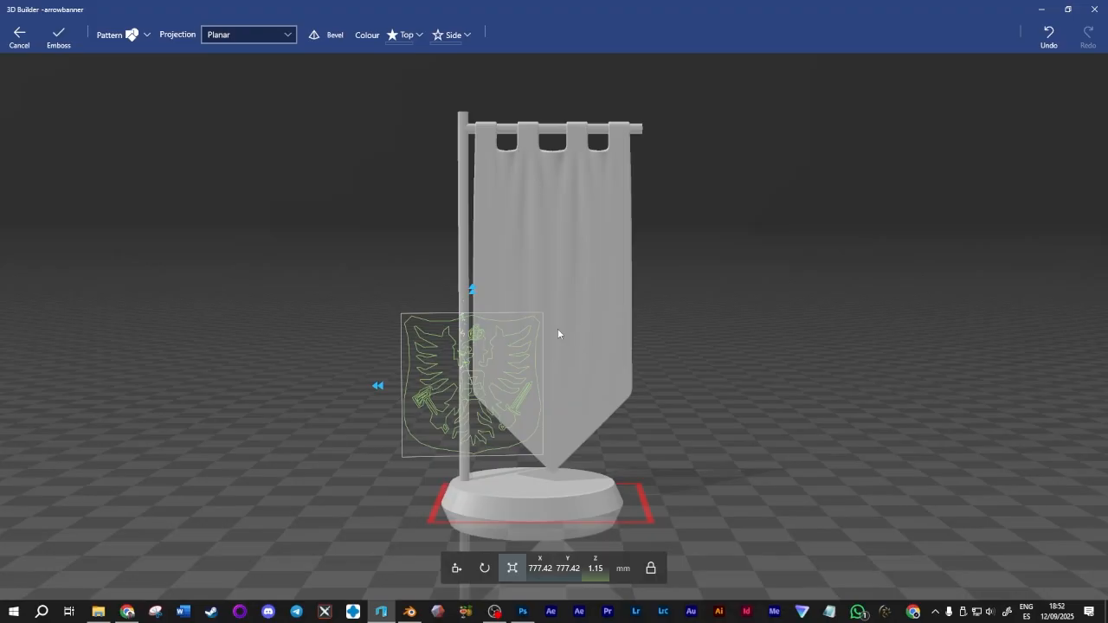
right_click_drag(547, 288, 522, 307)
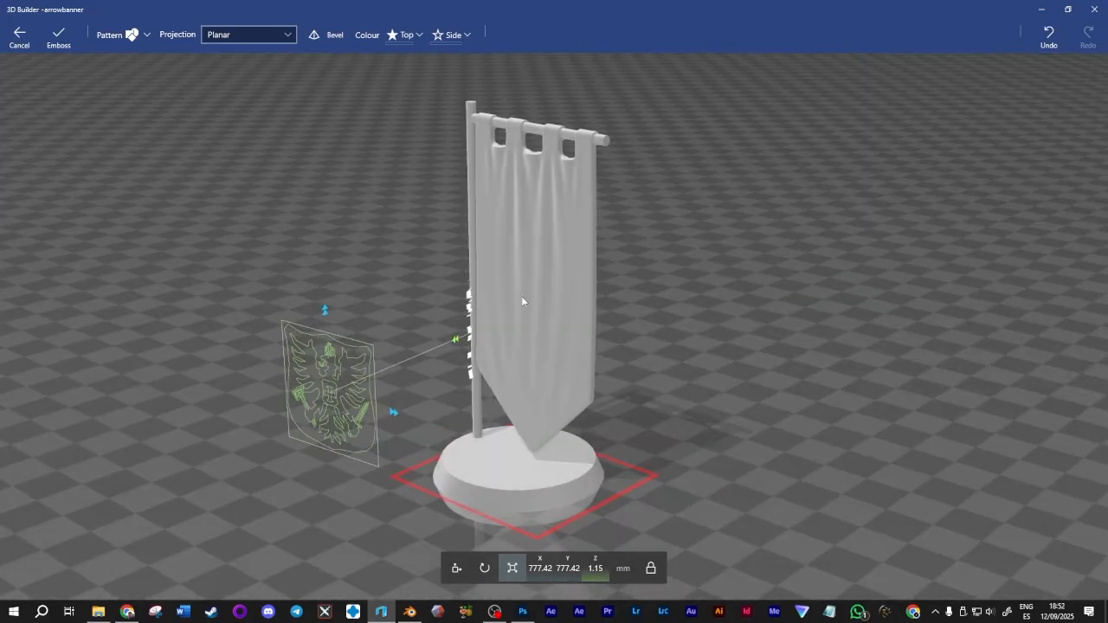
left_click(524, 303)
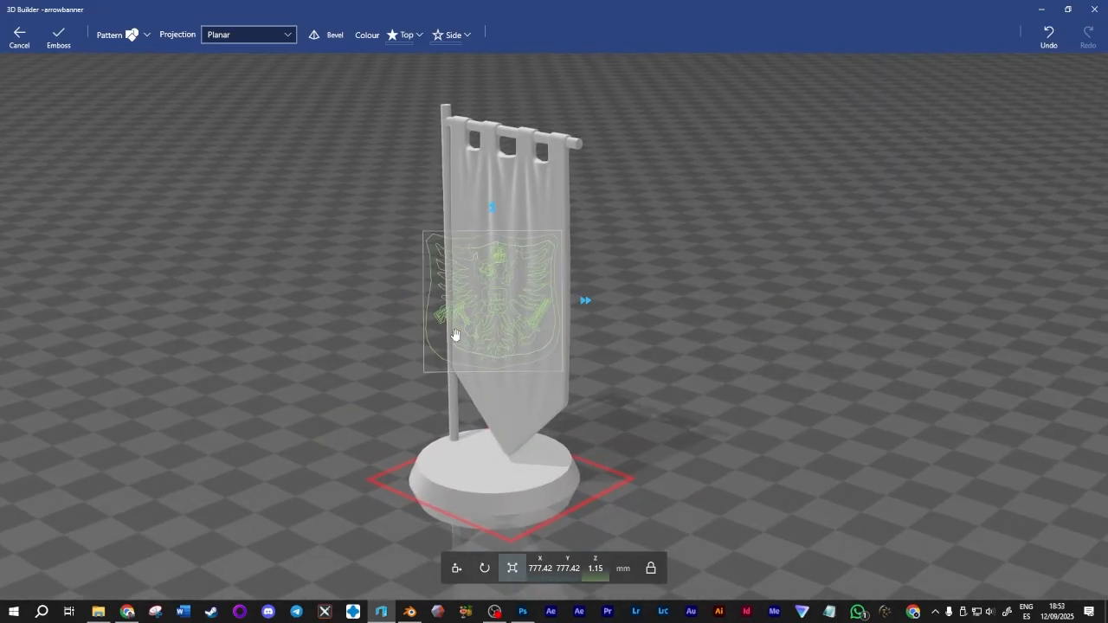
right_click_drag(372, 406, 598, 346)
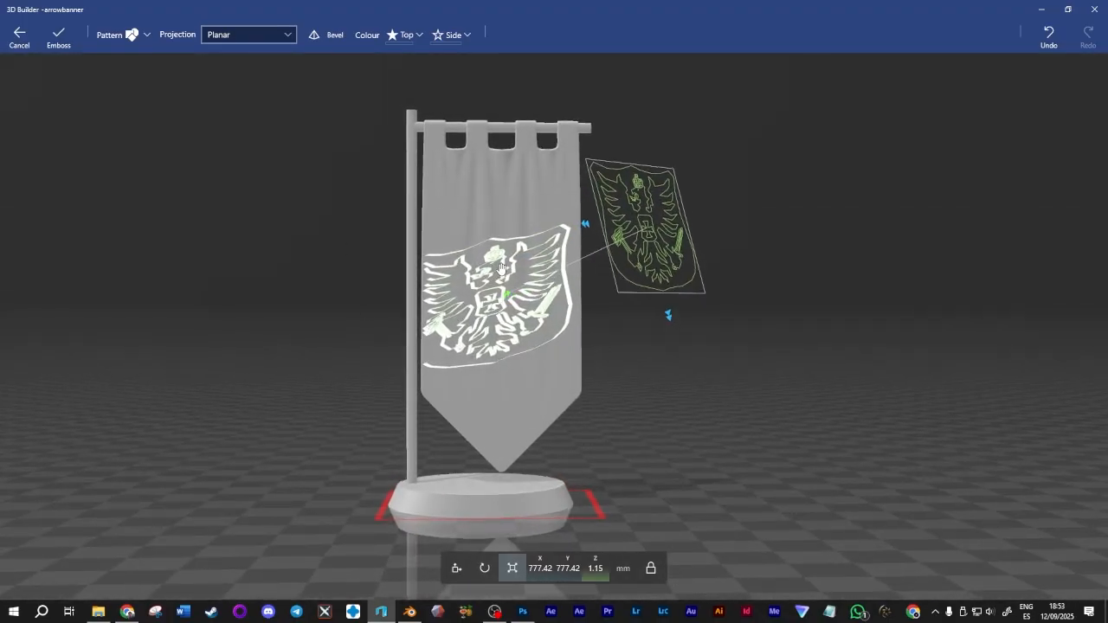
left_click_drag(509, 223, 502, 291)
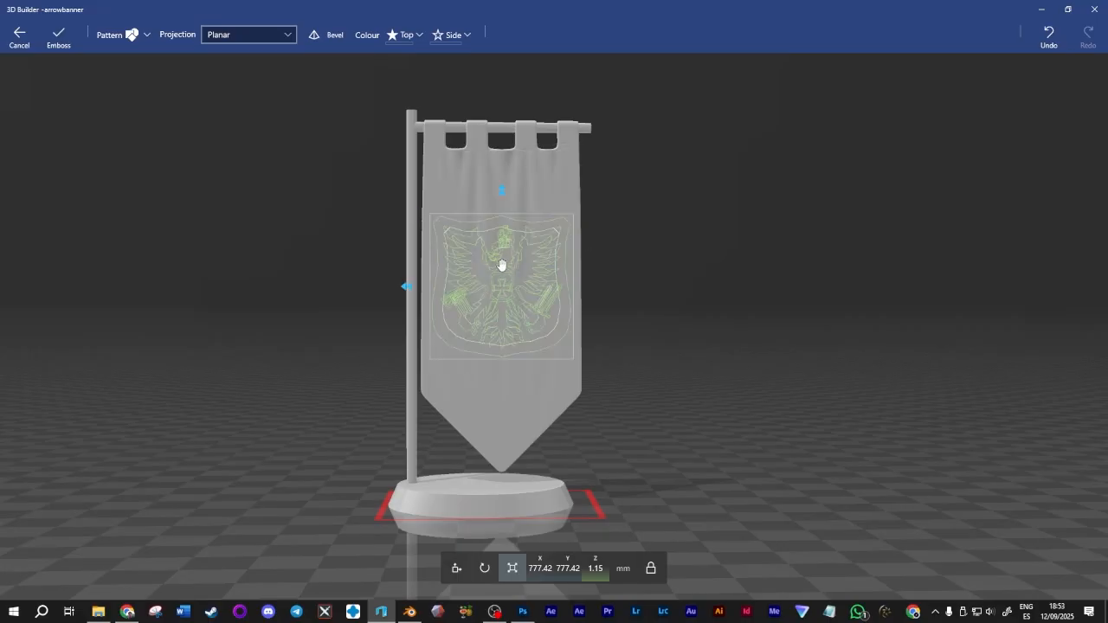
left_click_drag(502, 269, 501, 261)
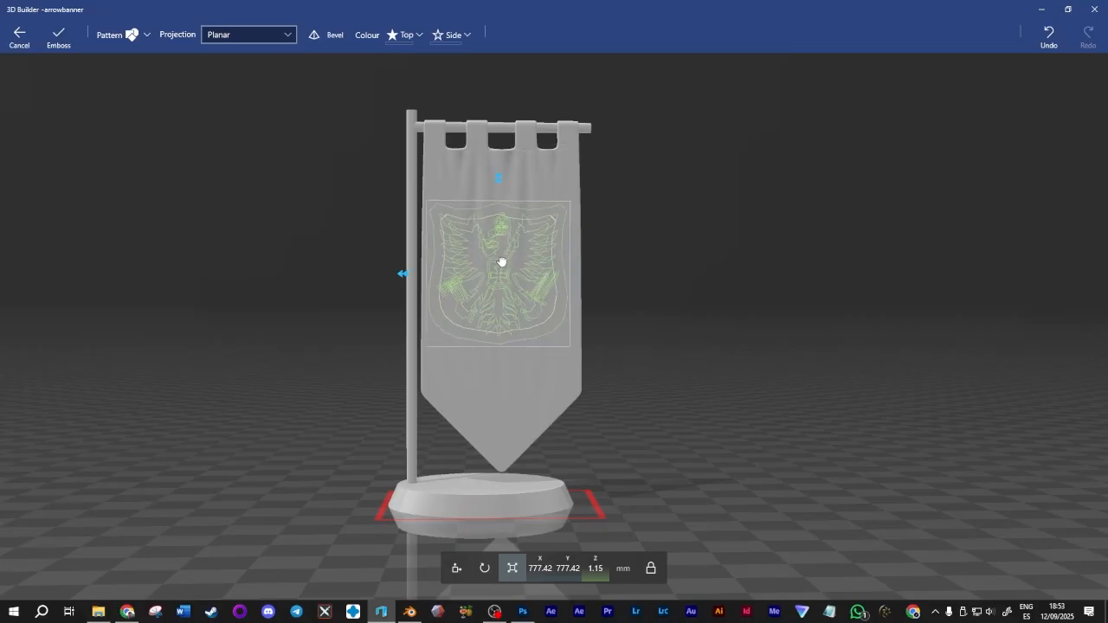
mouse_move(499, 180)
left_mouse_down()
mouse_move(499, 193)
mouse_move(499, 172)
mouse_move(499, 183)
left_mouse_up()
Step: Pull the emblem relief outward so it protrudes about 2.31 mm from the banner's front face
left_click_drag(796, 247, 531, 279)
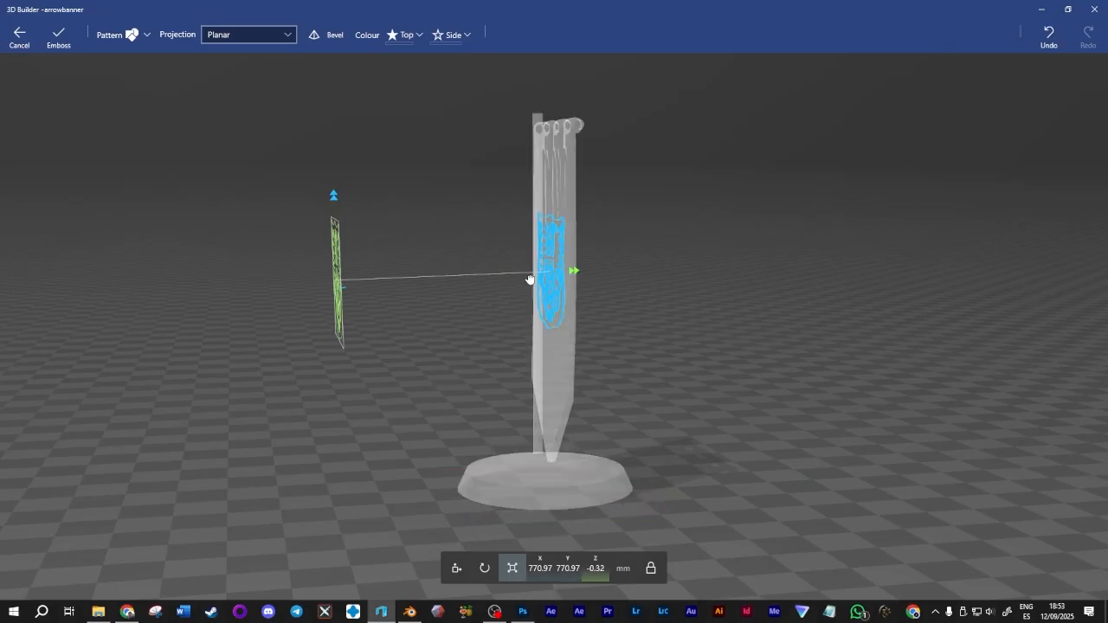
left_click_drag(452, 311, 373, 311)
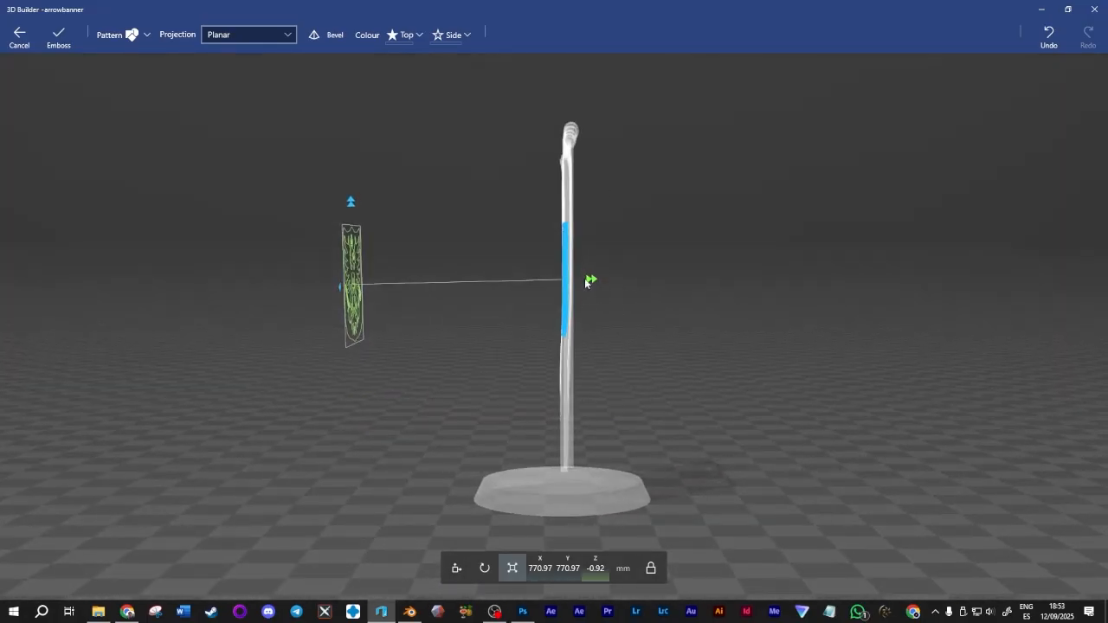
left_click_drag(676, 289, 580, 282)
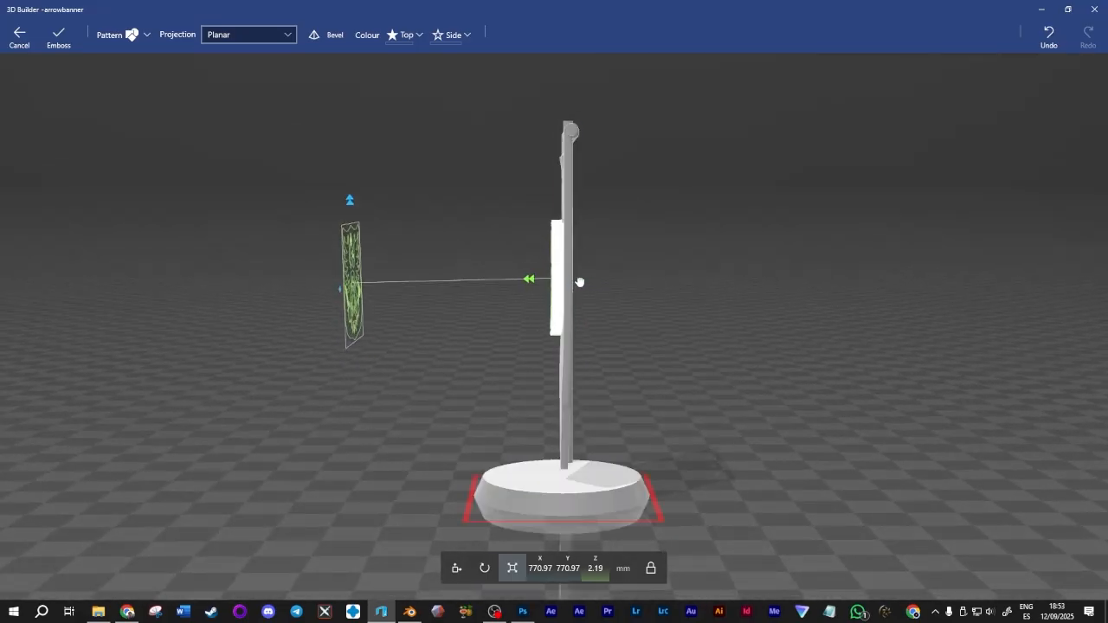
left_click_drag(671, 280, 850, 295)
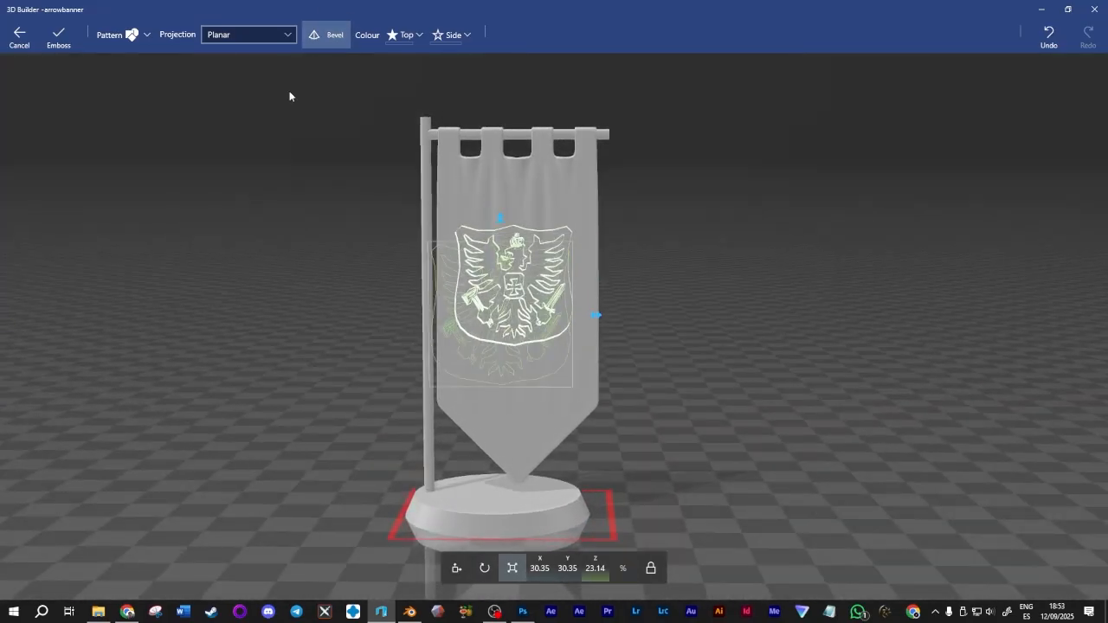
Step: Toggle the emblem's bevel option and apply the planar emboss to the banner
left_click(327, 38)
left_click_drag(235, 149, 241, 178)
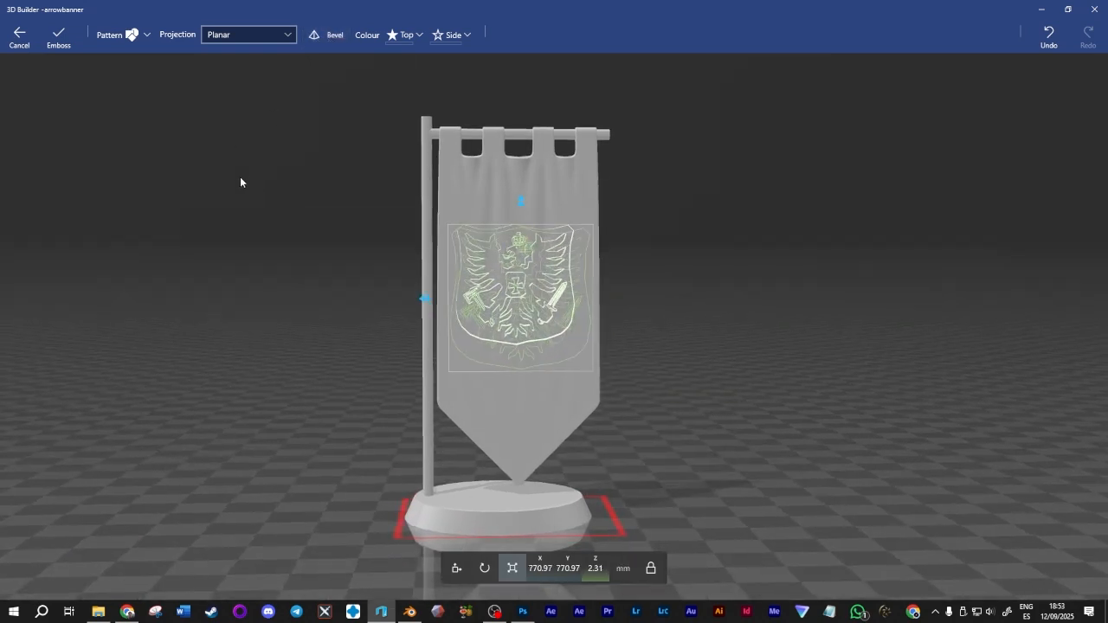
left_click(57, 38)
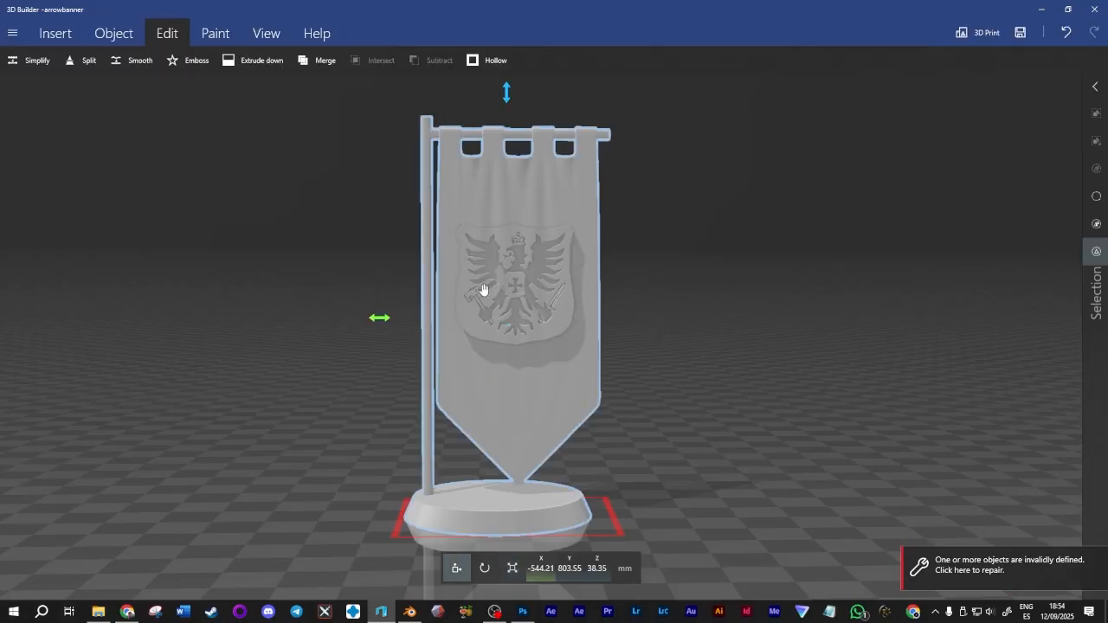
Step: Examine the embossed emblem on the banner up close and from several angles
scroll(487, 291, "up", 3)
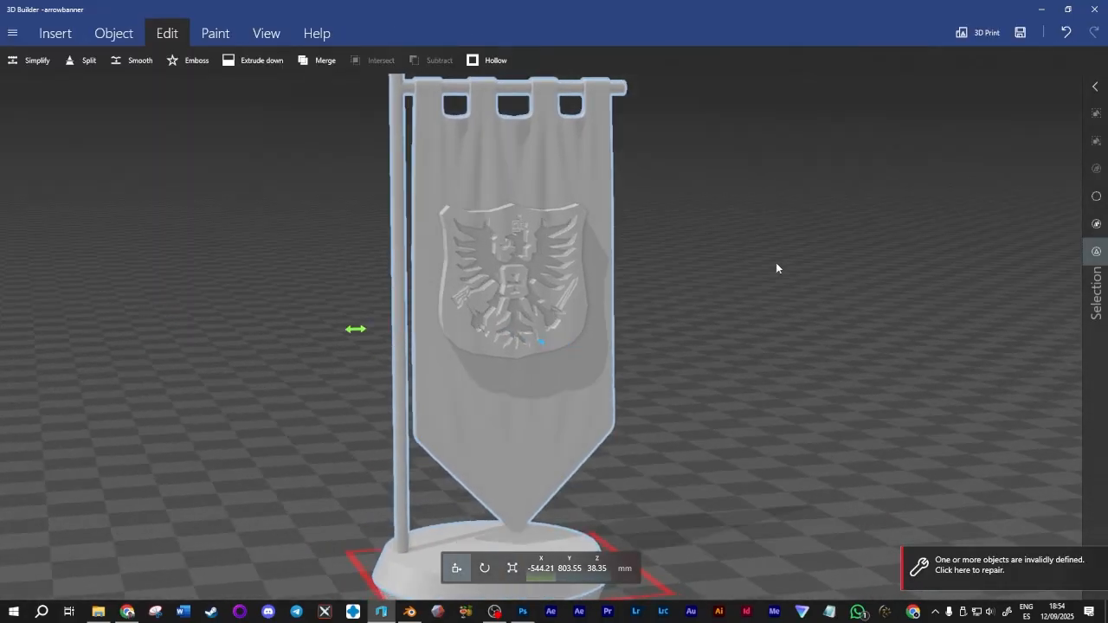
left_click_drag(774, 268, 335, 272)
left_click_drag(734, 266, 583, 254)
left_click_drag(448, 297, 871, 287)
scroll(500, 275, "up", 3)
scroll(568, 278, "down", 4)
left_click_drag(568, 277, 461, 324)
scroll(490, 280, "up", 4)
left_click_drag(820, 304, 822, 282)
scroll(634, 320, "down", 4)
mouse_move(638, 272)
left_mouse_down()
mouse_move(364, 289)
mouse_move(416, 303)
mouse_move(704, 233)
mouse_move(631, 257)
left_mouse_up()
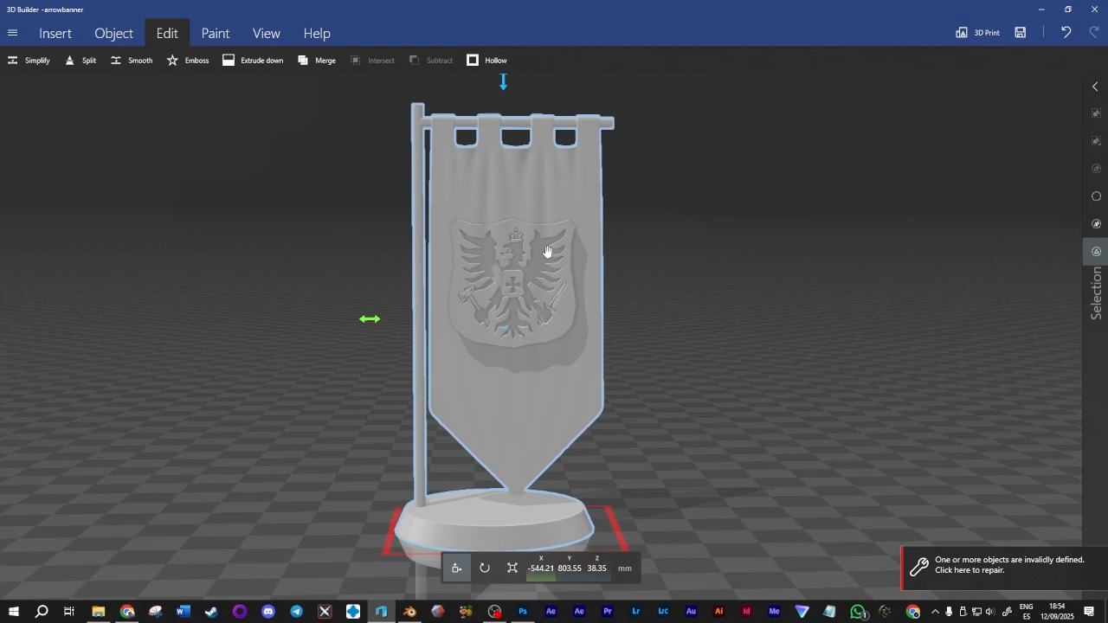
Step: Delete the banner model and open Blank_Shield_Fixed from the blank-relic-shield-storm-shield folder inside zigiz in 3D Builder
key("Delete")
mouse_move(98, 612)
left_click(98, 558)
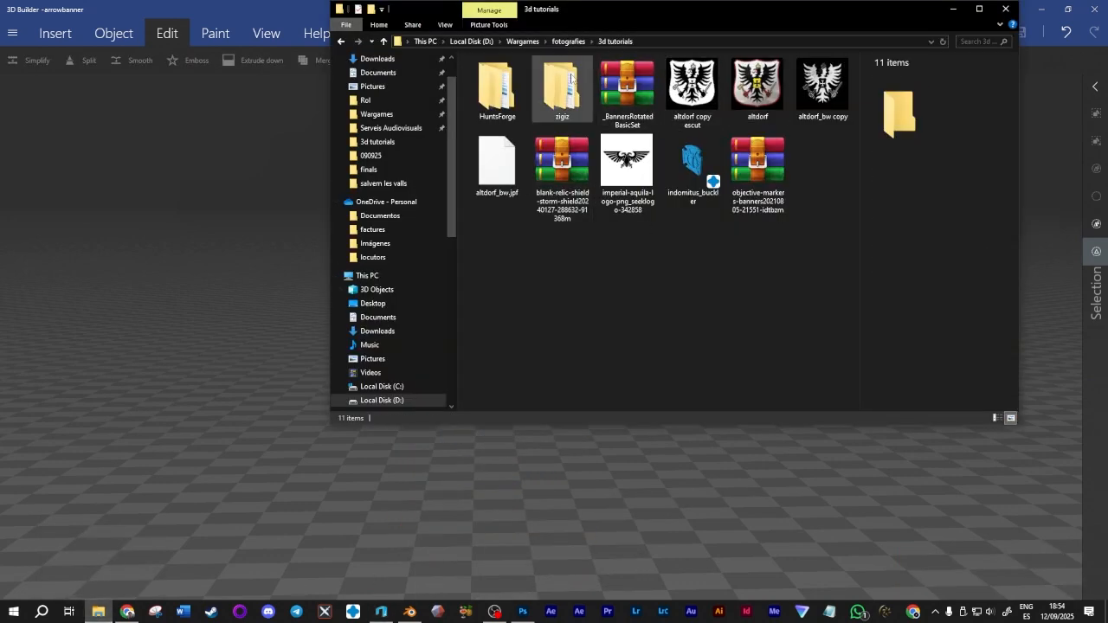
double_click(544, 91)
double_click(528, 76)
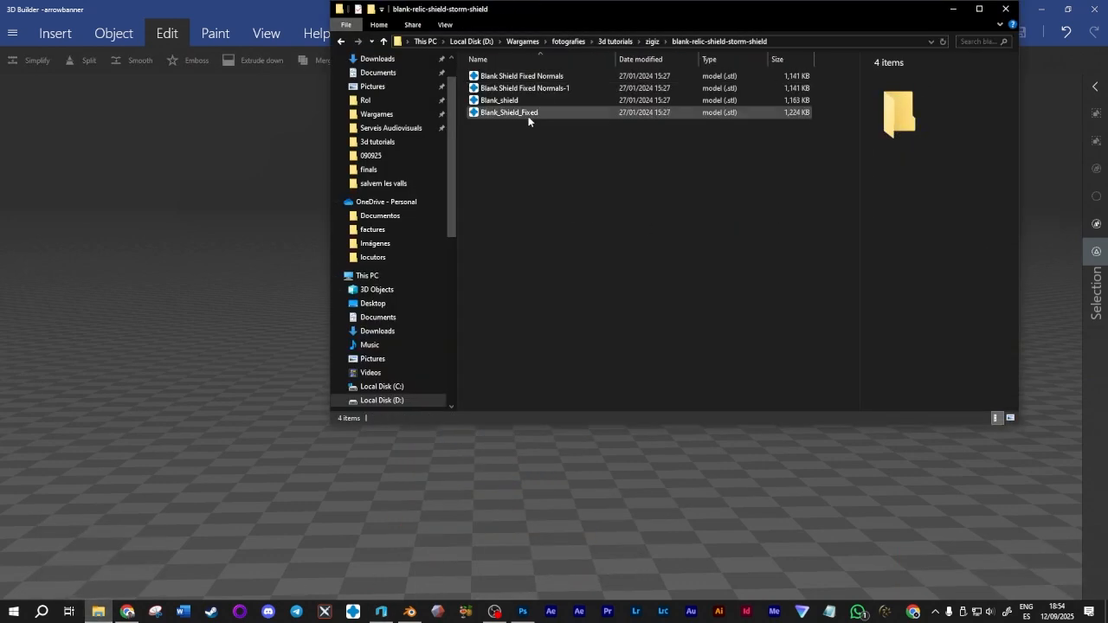
left_click(538, 113)
left_click_drag(308, 359, 275, 364)
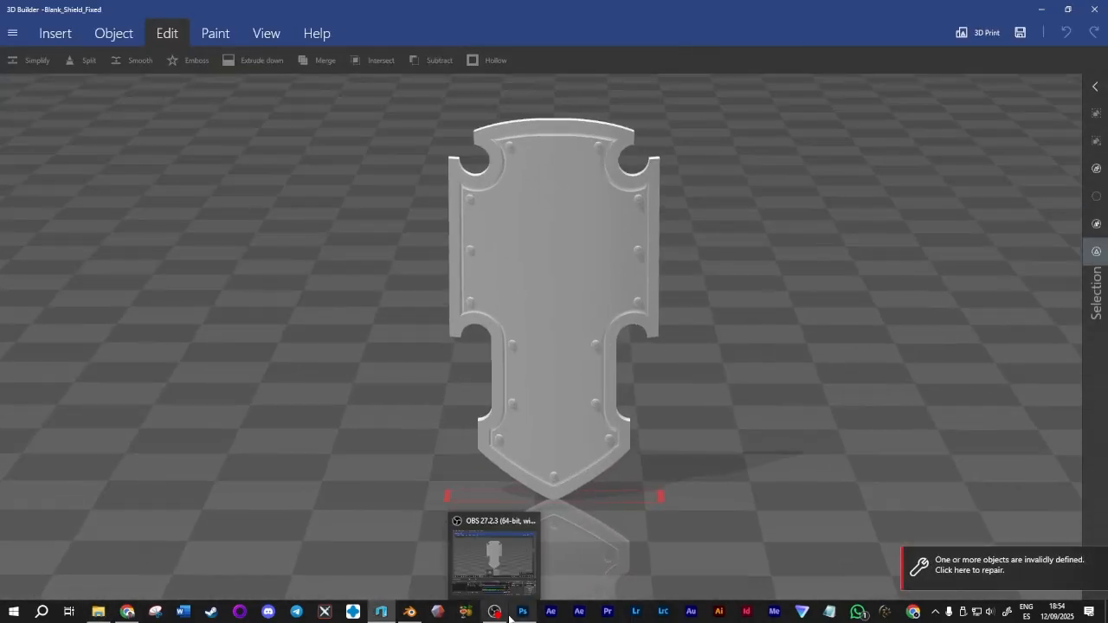
Step: Switch to Photoshop and close altdorf.jpg without saving its changes
left_click(523, 611)
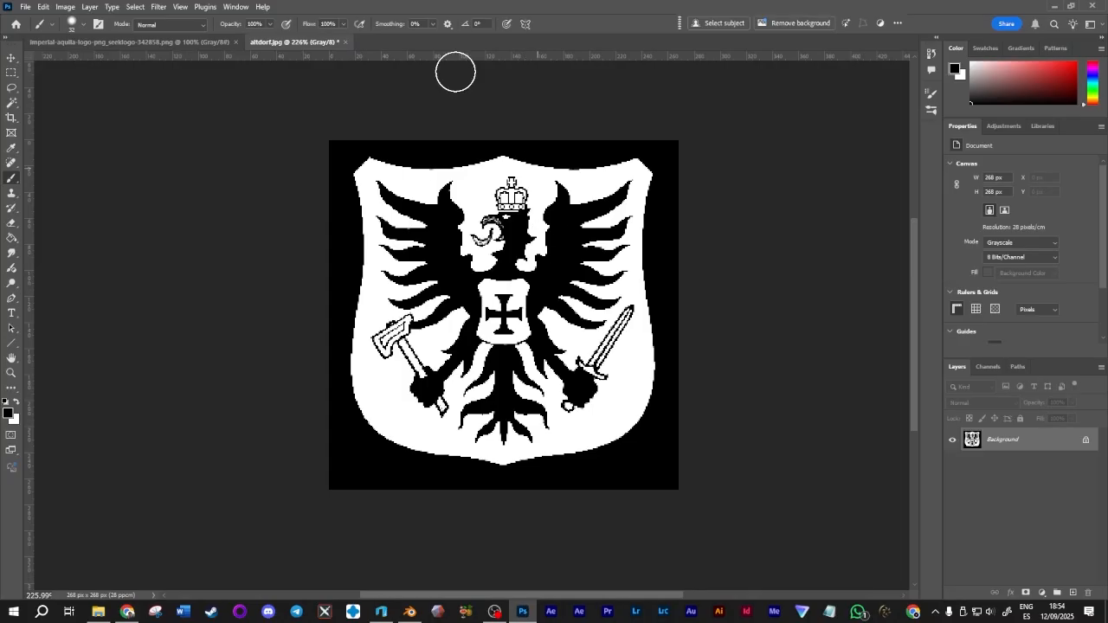
left_click(346, 42)
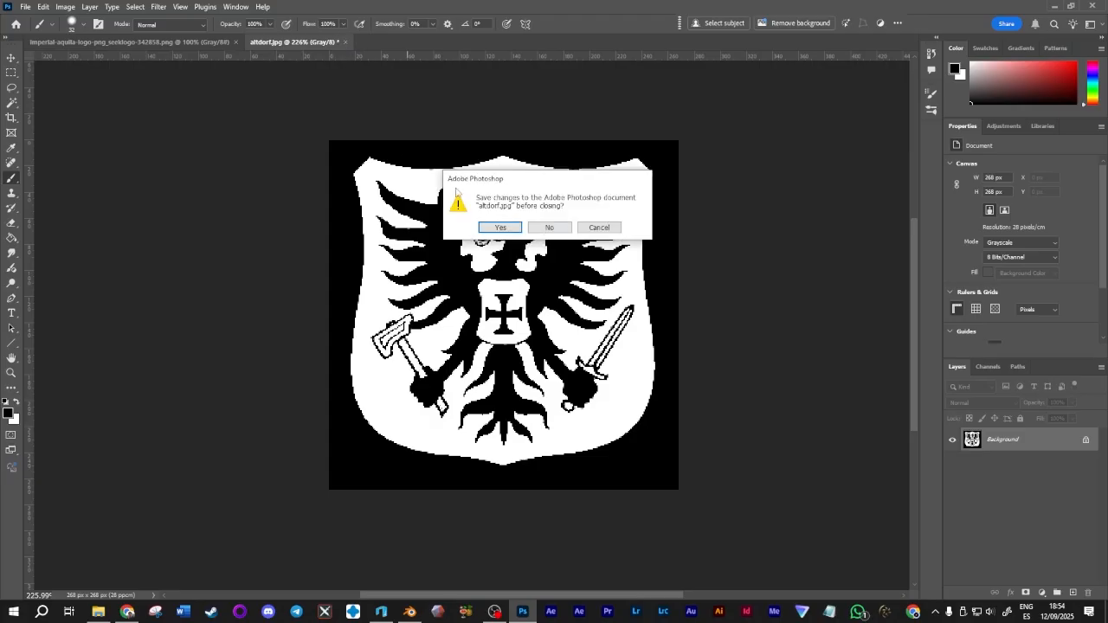
left_click(549, 226)
Step: Invert the imperial aquila logo to make the eagle white on a black background
left_click(65, 6)
left_click(771, 277)
scroll(404, 302, "up", 3)
scroll(491, 320, "down", 2)
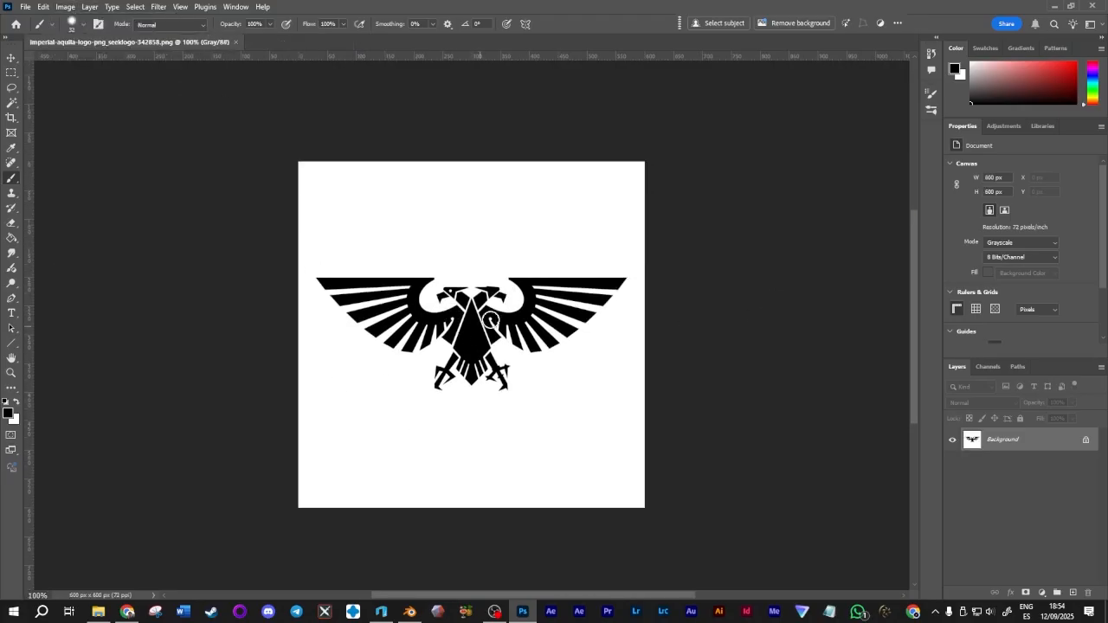
scroll(469, 327, "up", 5, "alt")
scroll(517, 304, "down", 6, "alt")
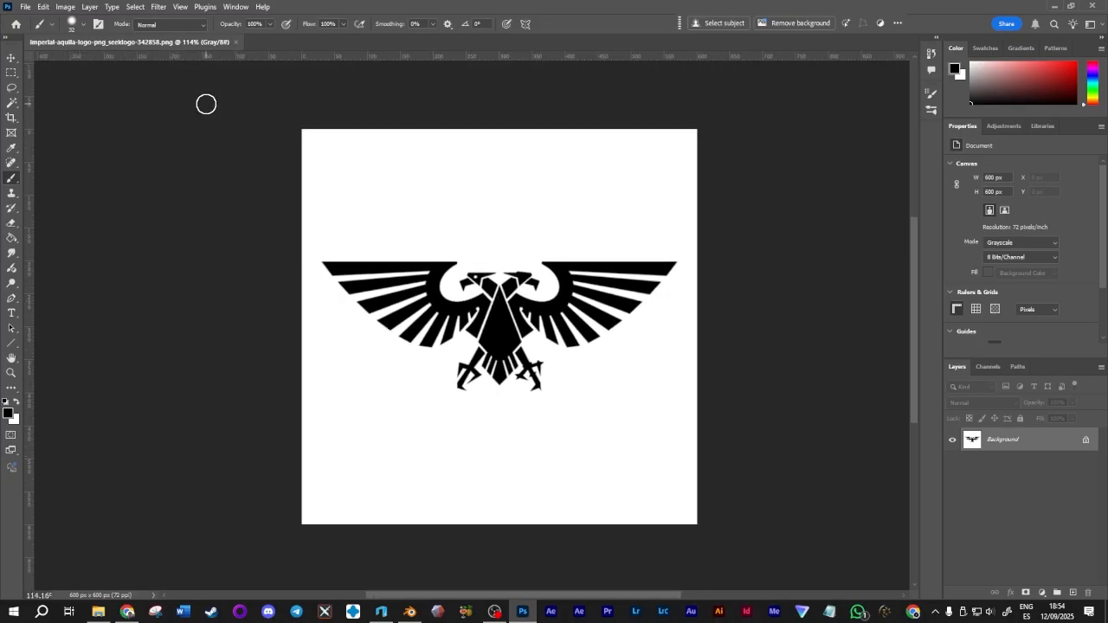
left_click(66, 6)
mouse_move(43, 7)
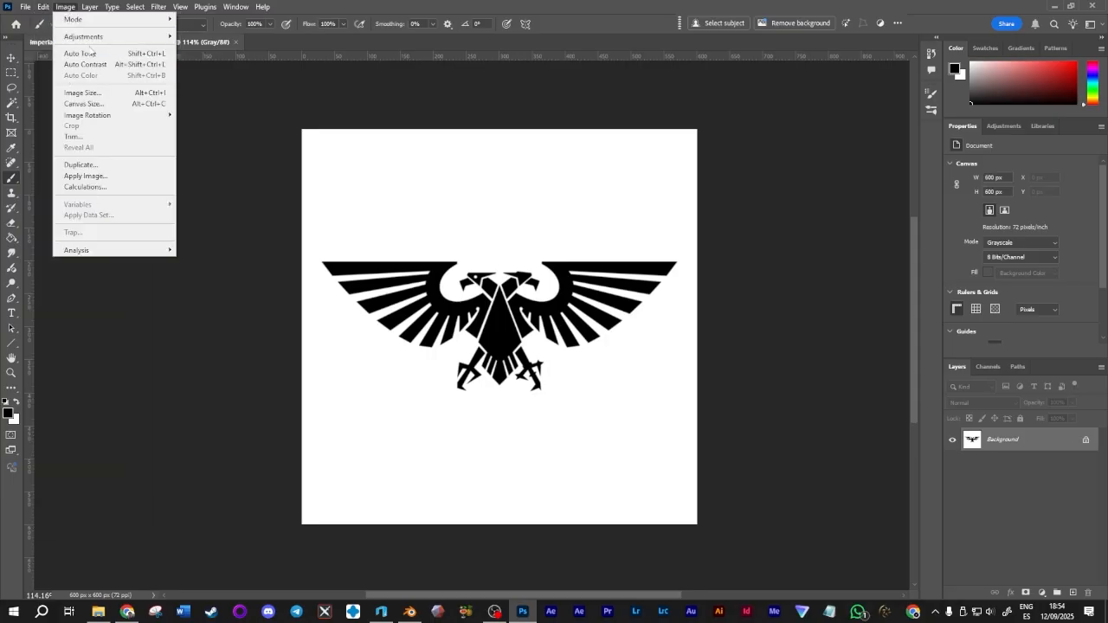
mouse_move(87, 36)
left_click(204, 169)
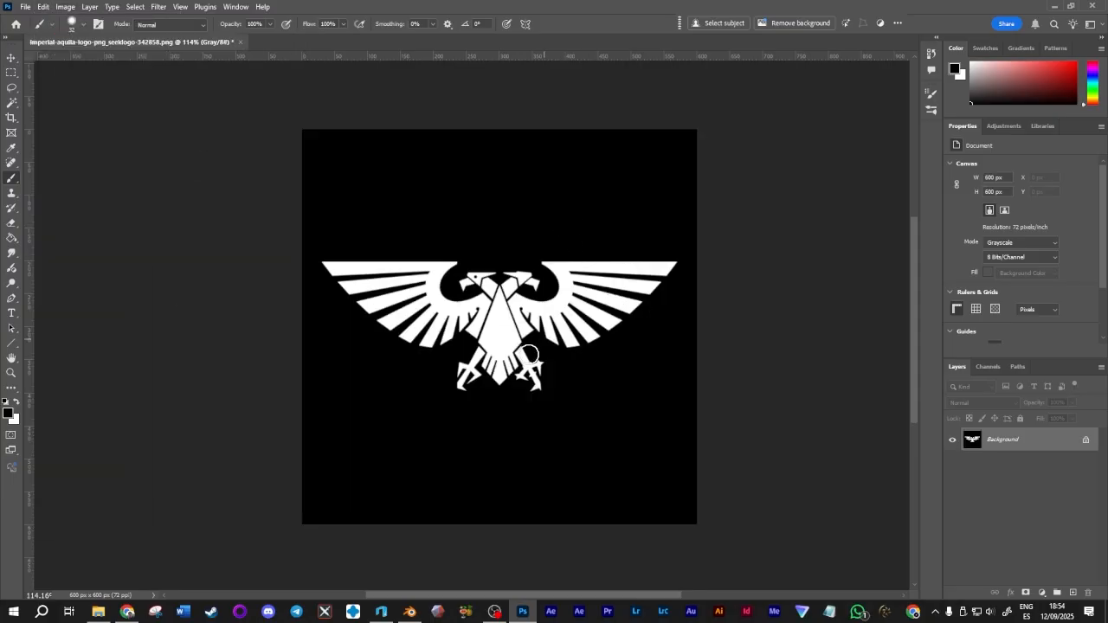
Step: Save a copy of the inverted aquila as a PNG named "aquli_inv" and switch back to 3D Builder
left_click(12, 58)
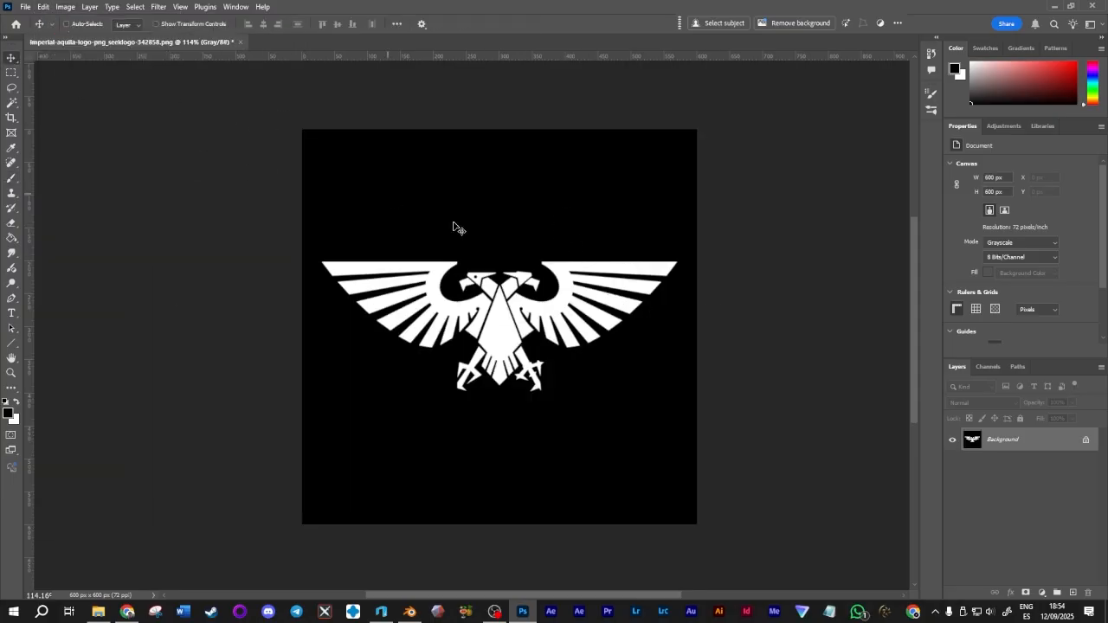
left_click(26, 6)
left_click(52, 153)
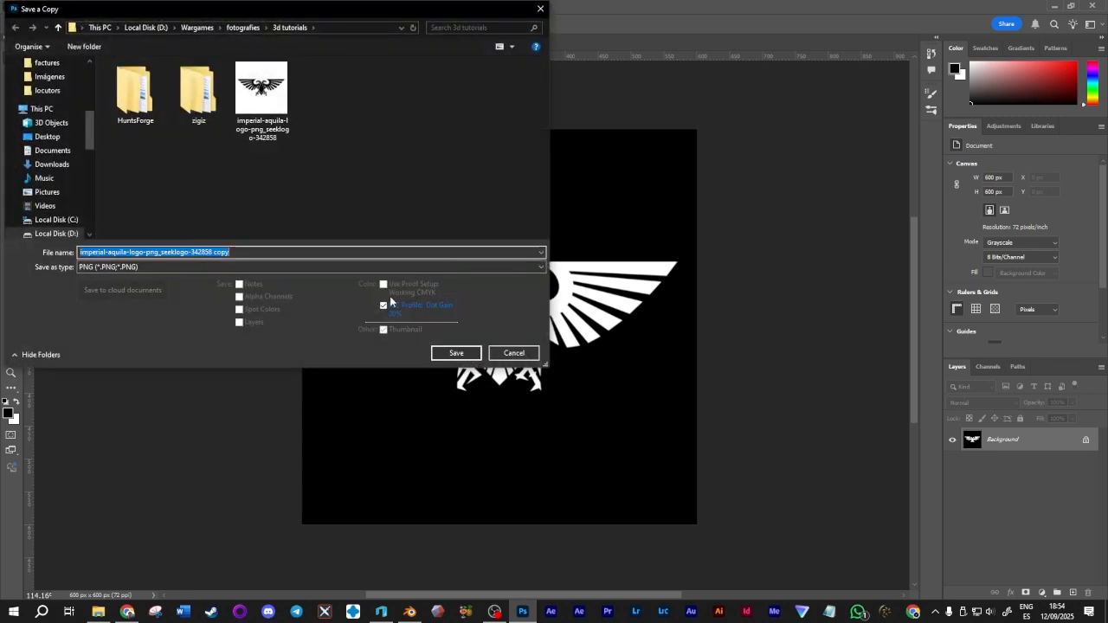
type("a")
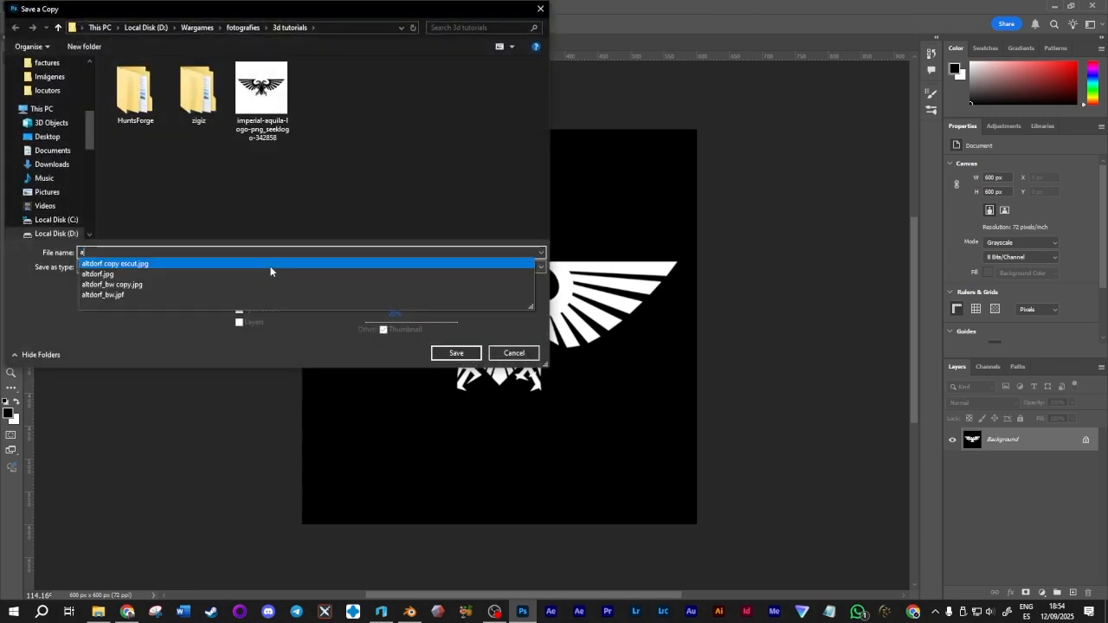
type("quila_inv")
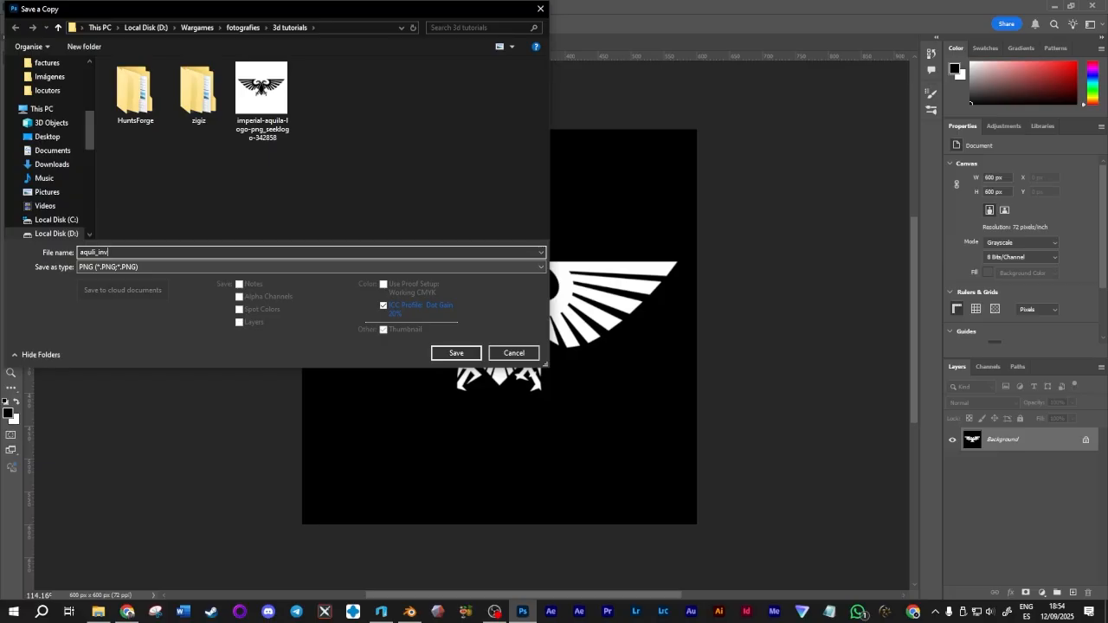
key("Return")
left_click(612, 184)
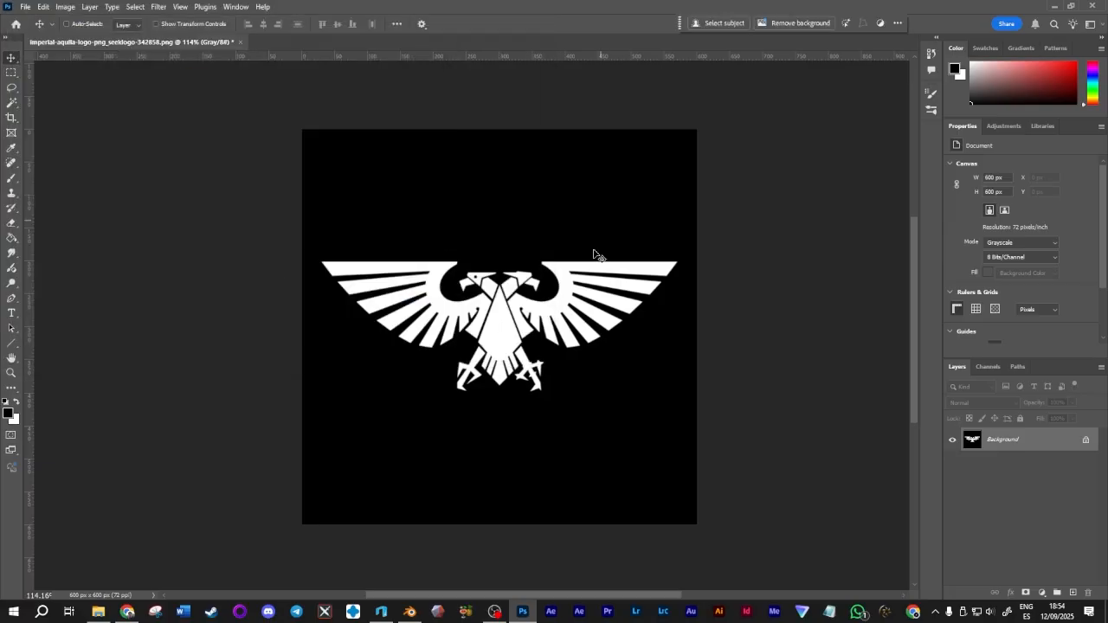
left_click(382, 612)
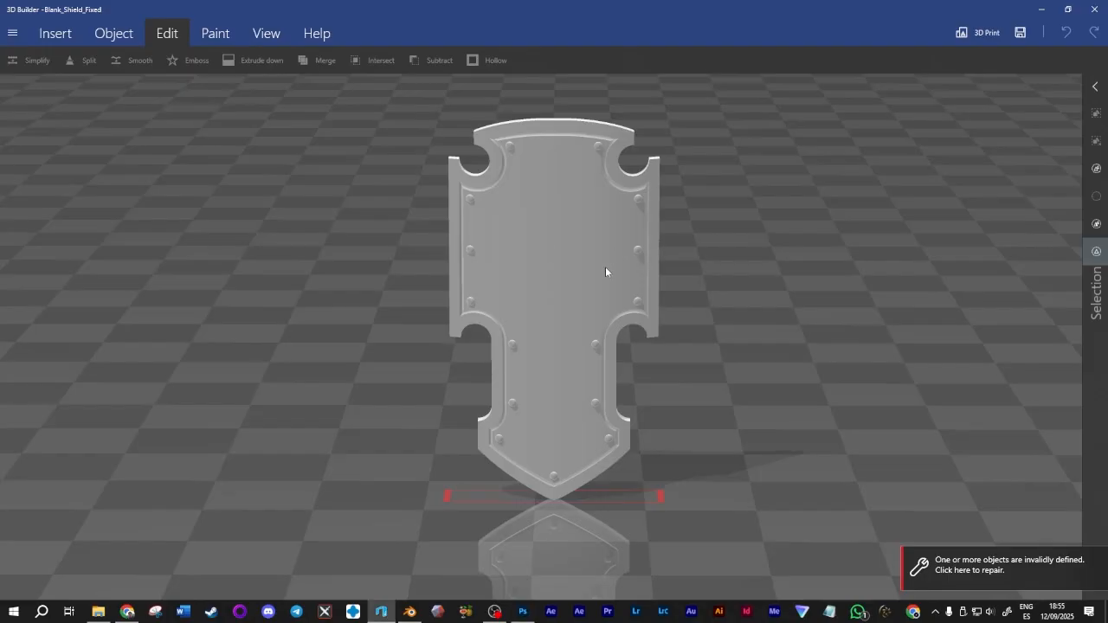
Step: Start an emboss on the storm shield and load the aquli_invert image from the 3d tutorials folder as its pattern
left_click(562, 228)
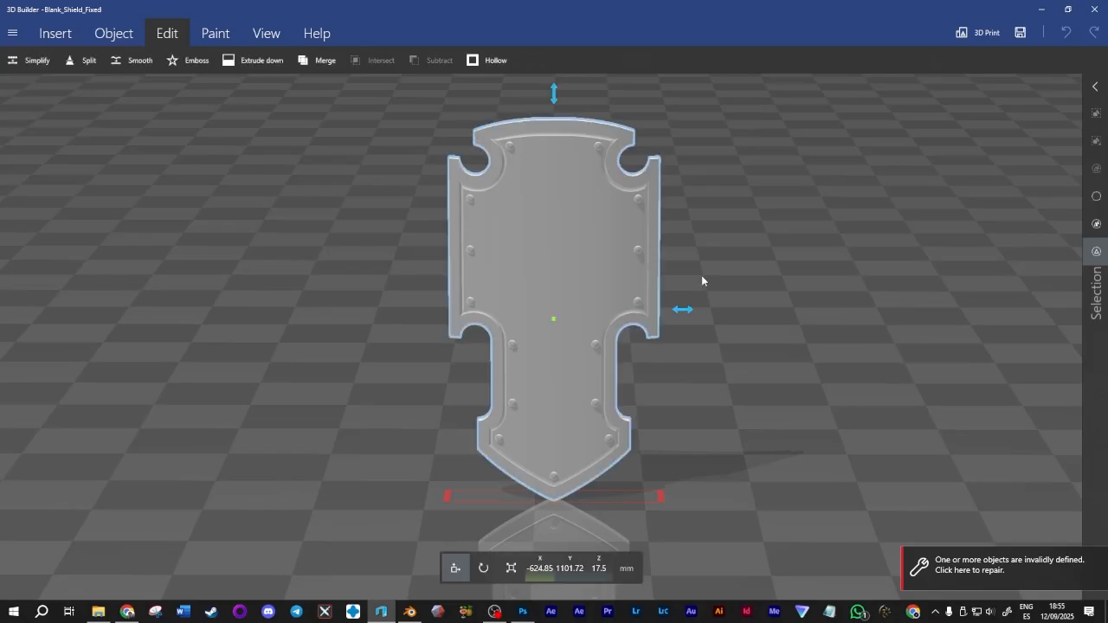
left_click(194, 63)
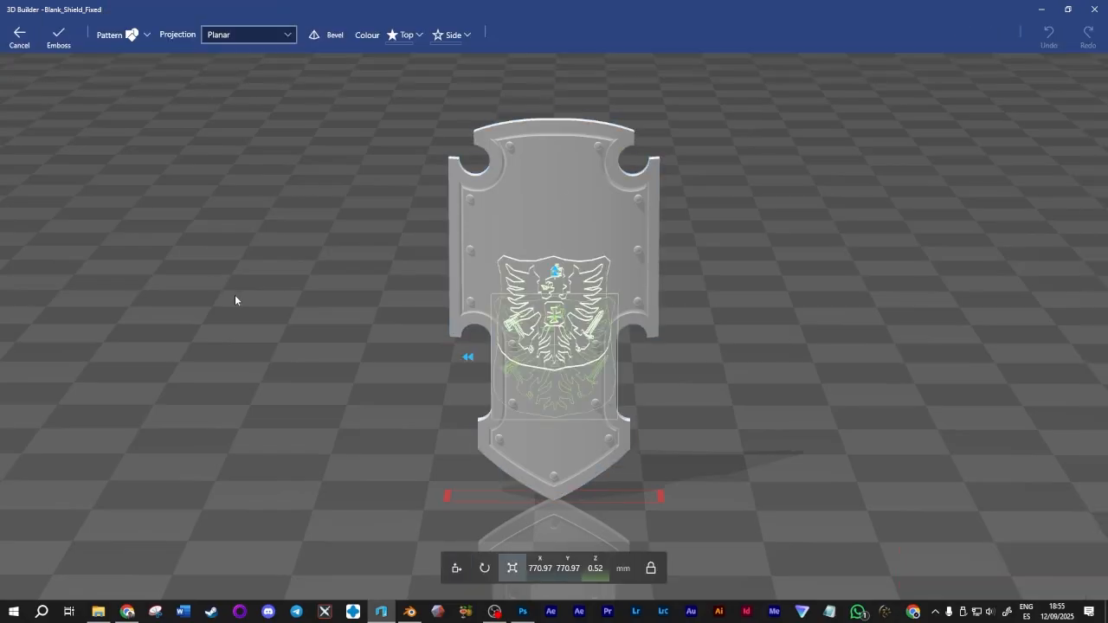
left_click(123, 39)
left_click(193, 78)
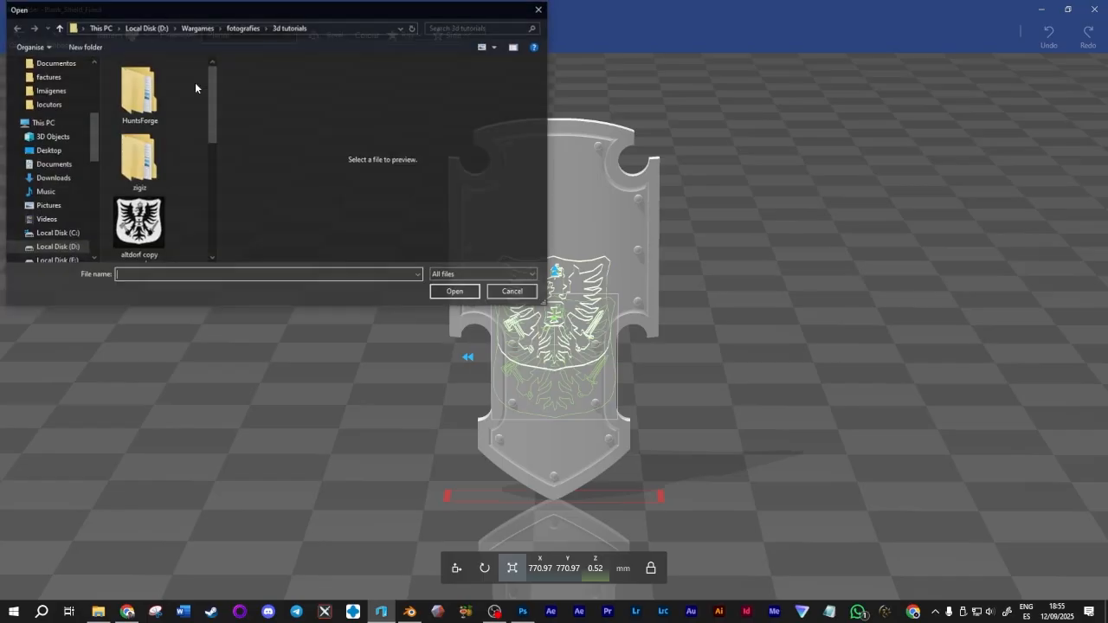
left_click_drag(212, 139, 206, 205)
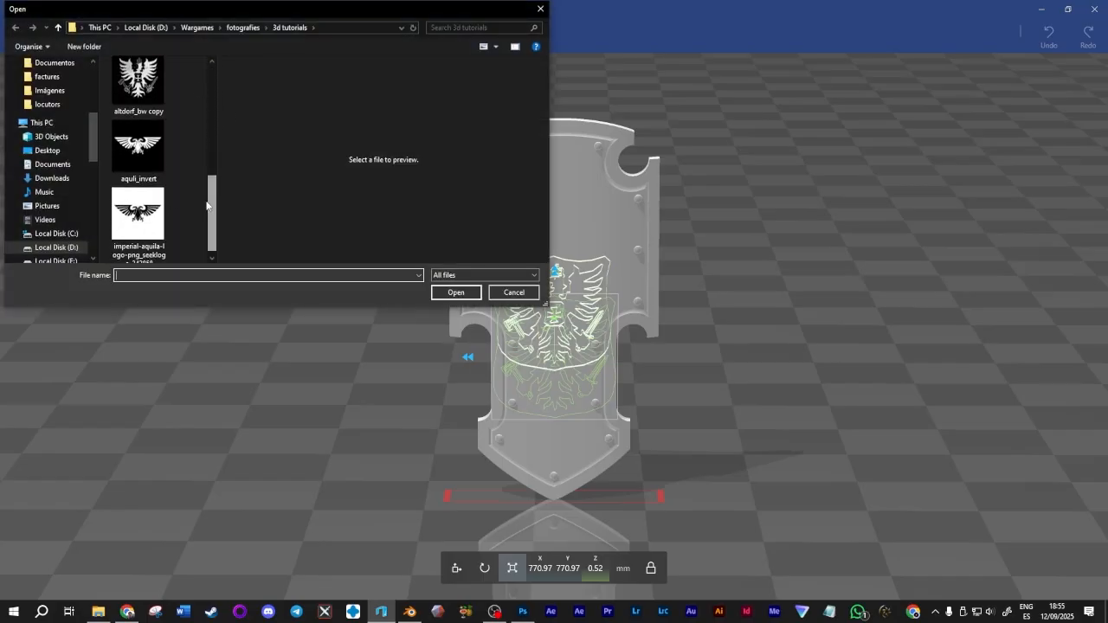
left_click(137, 147)
left_click(456, 292)
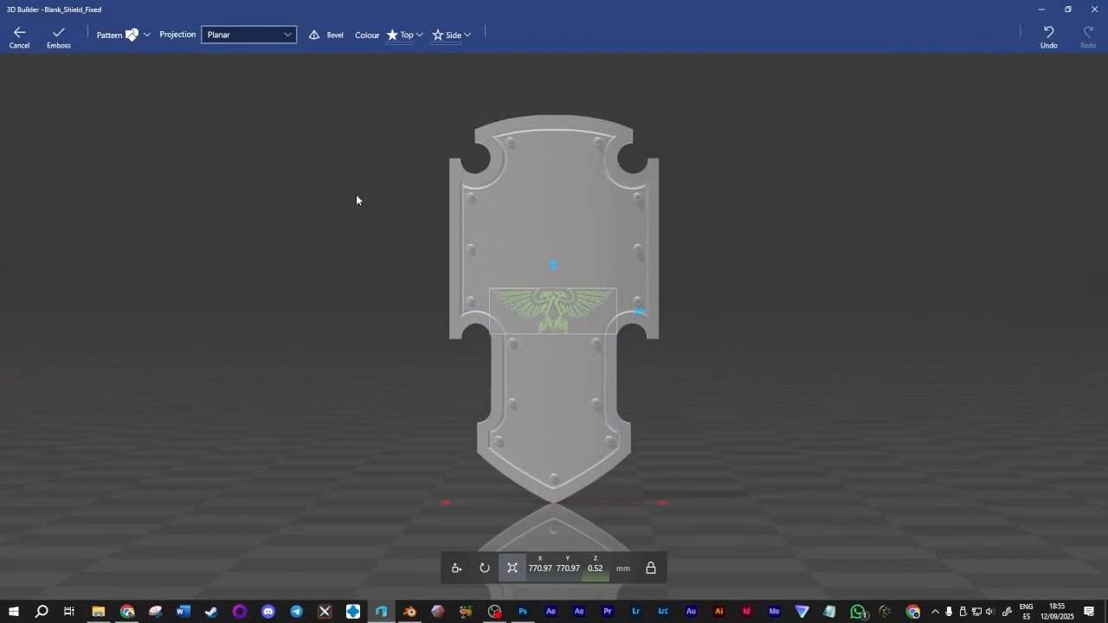
Step: Move the aquila pattern to the upper centre of the shield, enlarge it to nearly the panel's width, and apply the planar emboss
left_click_drag(563, 308, 561, 234)
left_click_drag(550, 282, 548, 288)
left_click_drag(556, 238, 565, 238)
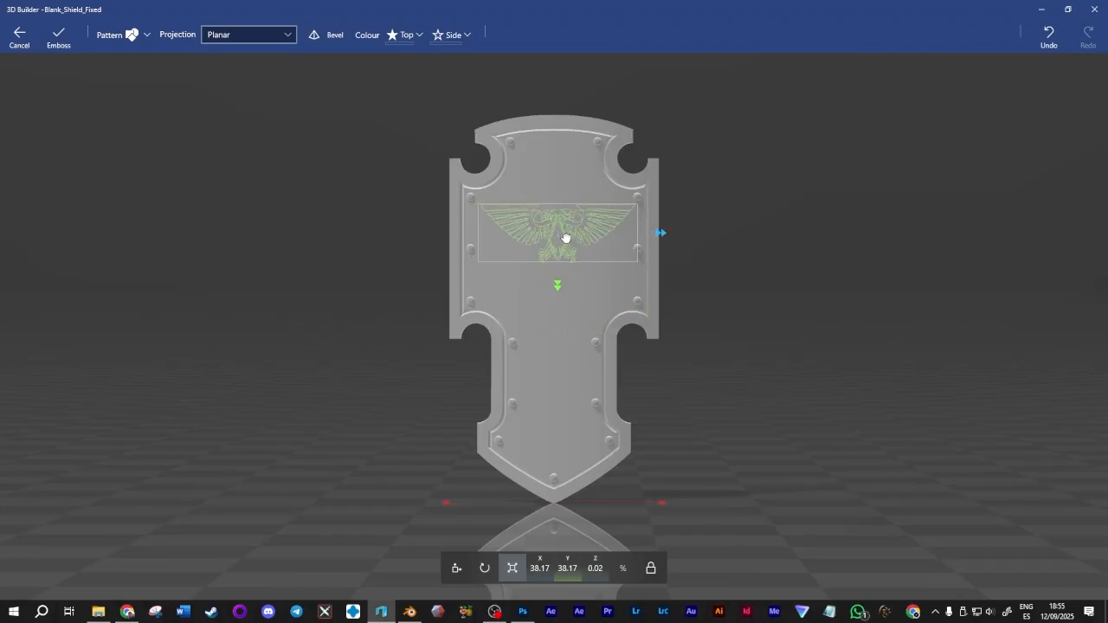
left_click_drag(761, 240, 386, 240)
left_click_drag(506, 235, 511, 237)
left_click_drag(296, 397, 723, 350)
left_click(59, 35)
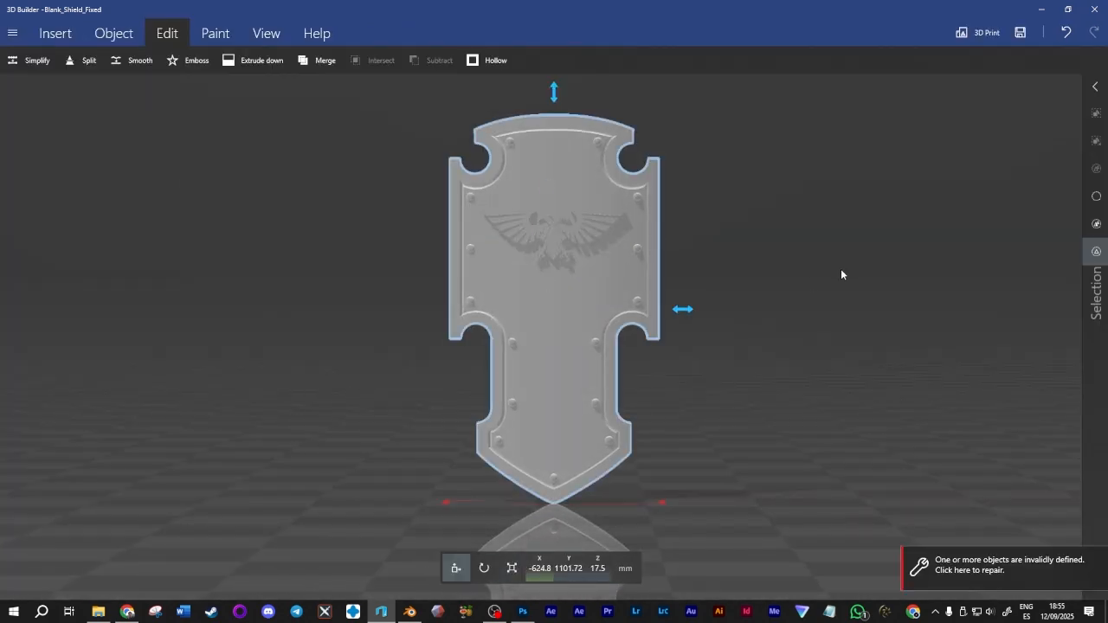
Step: Select the embossed shield and save it in STL format as "Blank_Shield_Fixed_aquila" in the 3d tutorials folder
left_click_drag(840, 269, 623, 188)
scroll(623, 188, "up", 5)
left_click_drag(426, 269, 701, 260)
left_click(560, 180)
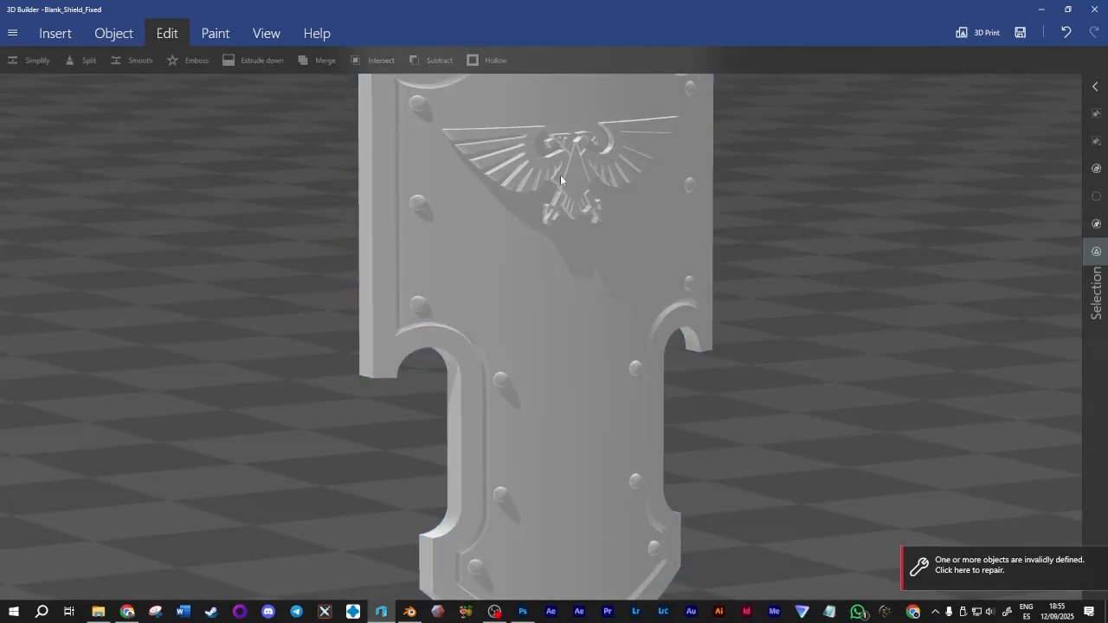
key("ctrl+a")
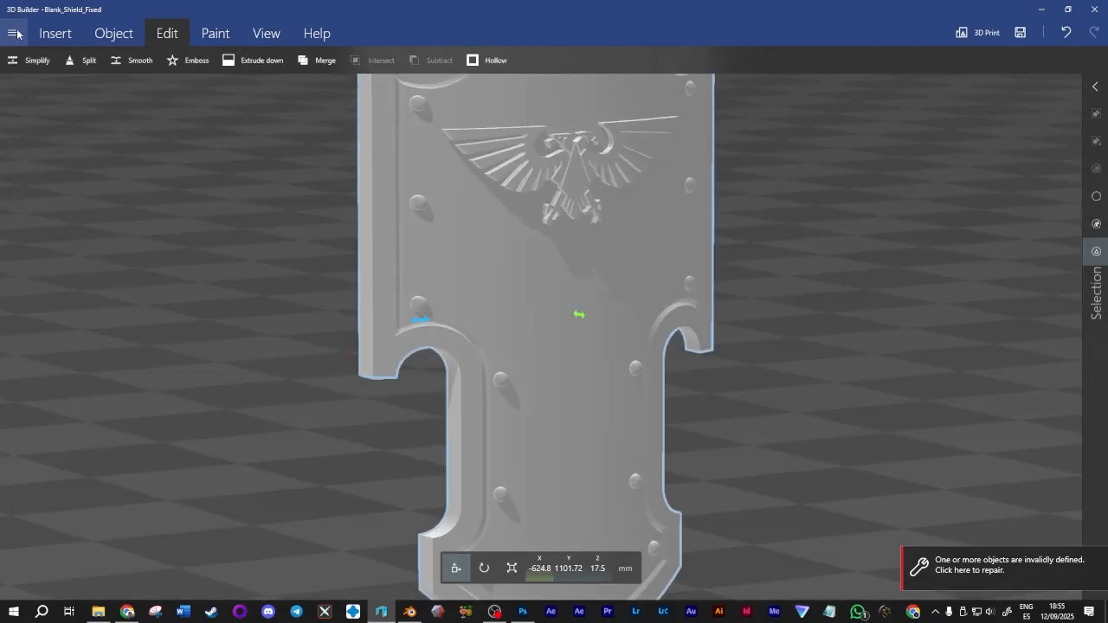
left_click(13, 33)
left_click(40, 133)
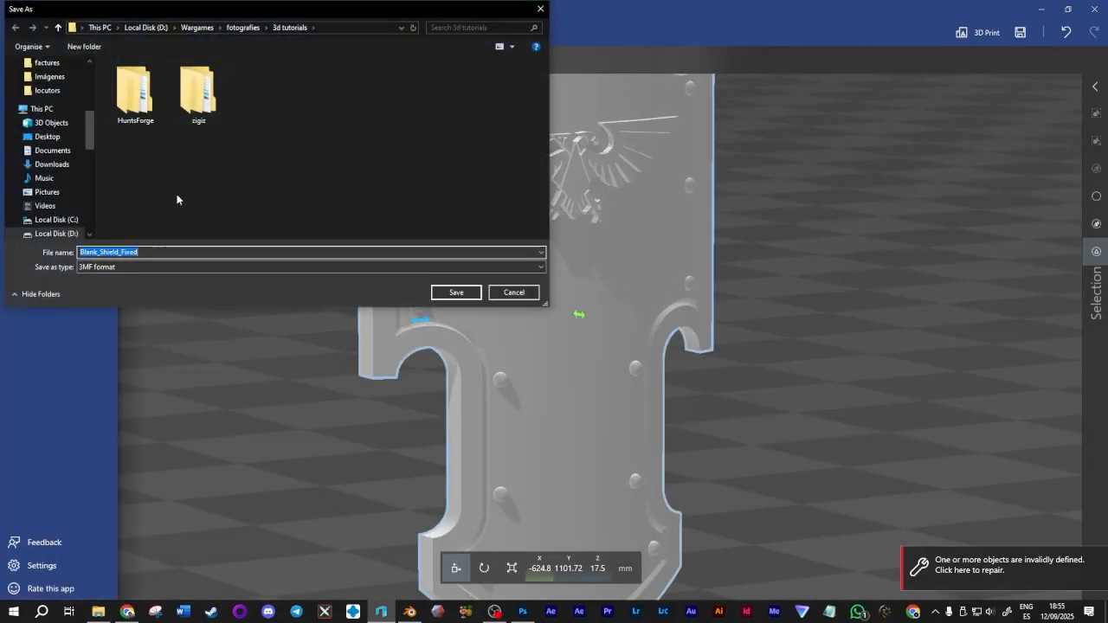
left_click(117, 269)
left_click(113, 281)
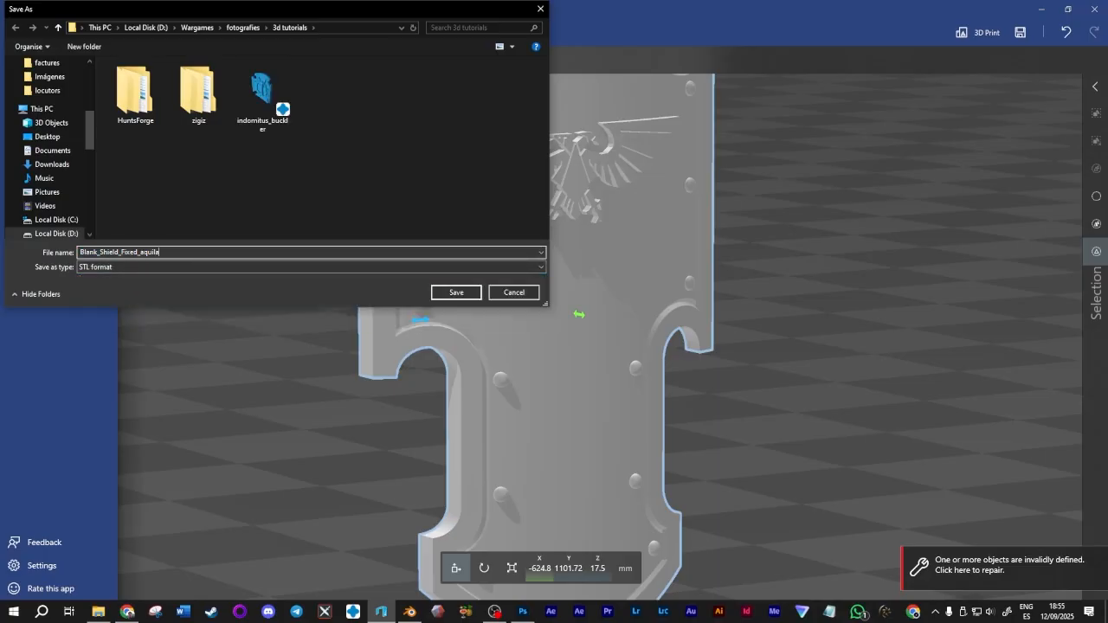
type("a")
key("Return")
Step: Switch to CHITUBOX and load Blank_Shield_Fixed_aquila from the 3d tutorials folder onto the build plate
left_click(871, 230)
scroll(913, 197, "down", 5)
left_click_drag(913, 196, 708, 312)
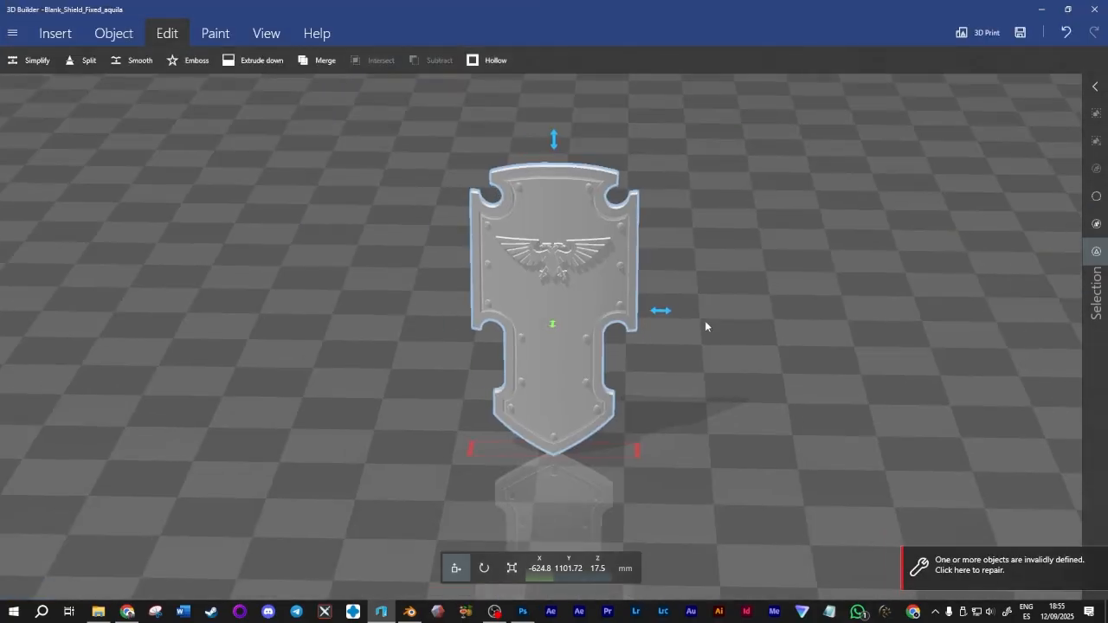
mouse_move(410, 613)
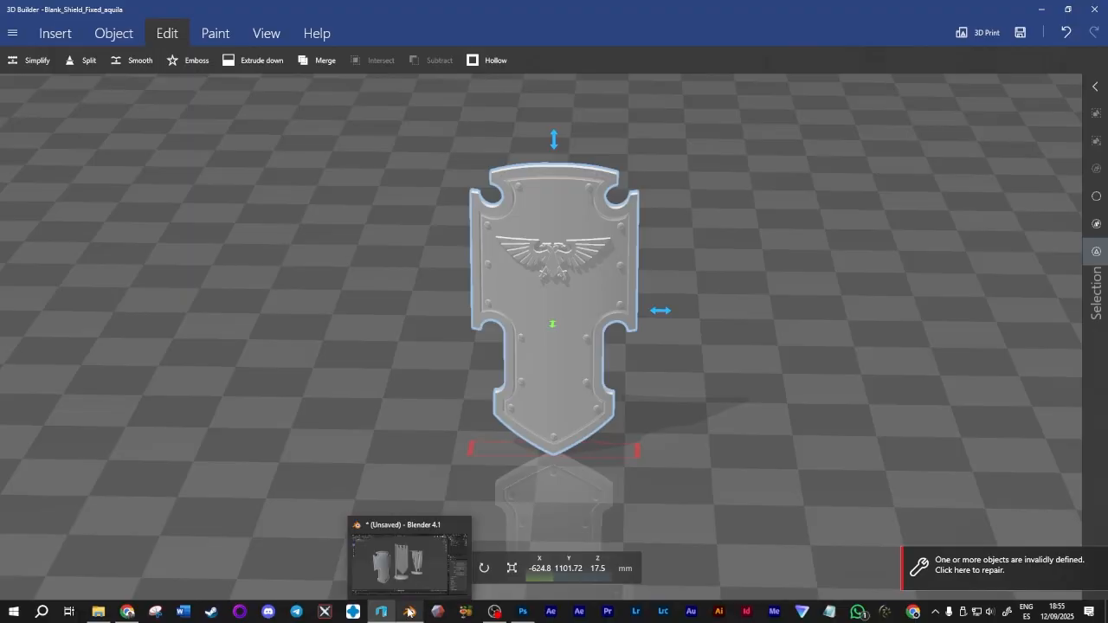
left_click(409, 612)
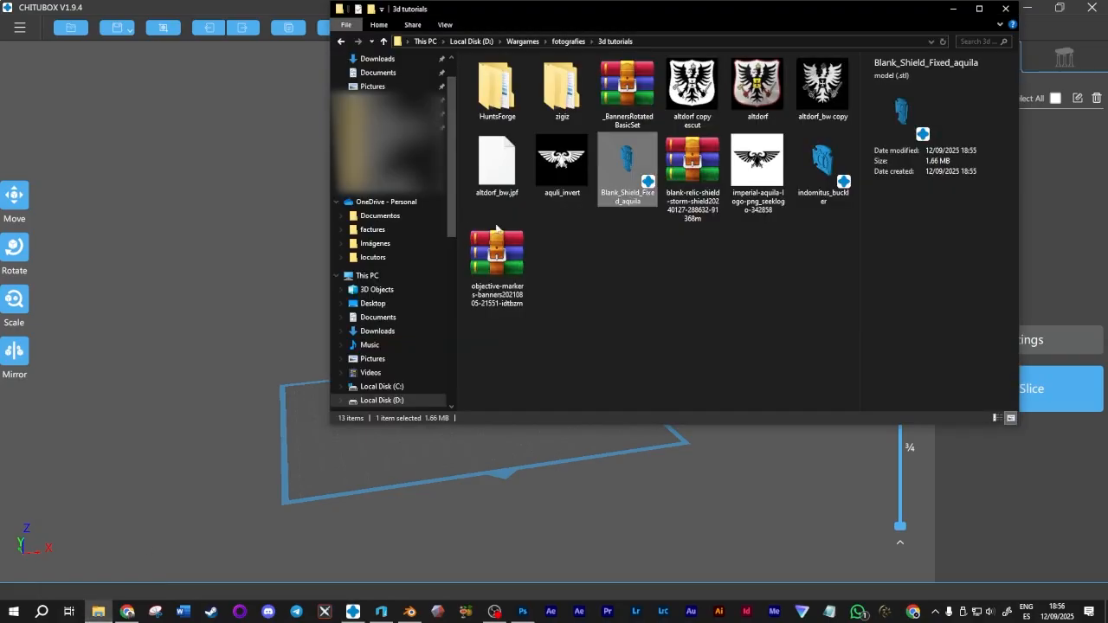
left_click_drag(613, 181, 366, 470)
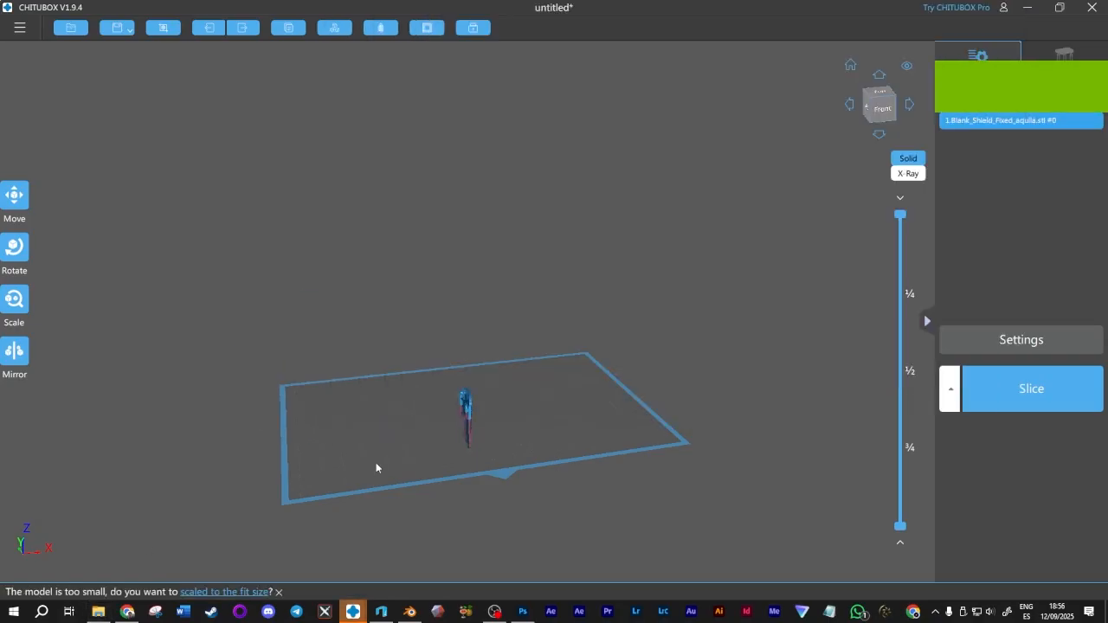
Step: Examine the embossed aquila relief on the shield from the front, the side and up close
scroll(509, 415, "up", 5)
scroll(436, 387, "up", 4)
middle_click_drag(630, 337, 704, 334)
right_click_drag(704, 334, 831, 326)
mouse_move(514, 313)
right_mouse_down()
mouse_move(574, 302)
mouse_move(531, 314)
right_mouse_up()
scroll(620, 307, "up", 3)
right_click_drag(619, 307, 764, 351)
scroll(389, 279, "up", 5)
right_click_drag(389, 279, 683, 400)
scroll(591, 226, "down", 5)
right_click_drag(678, 363, 765, 363)
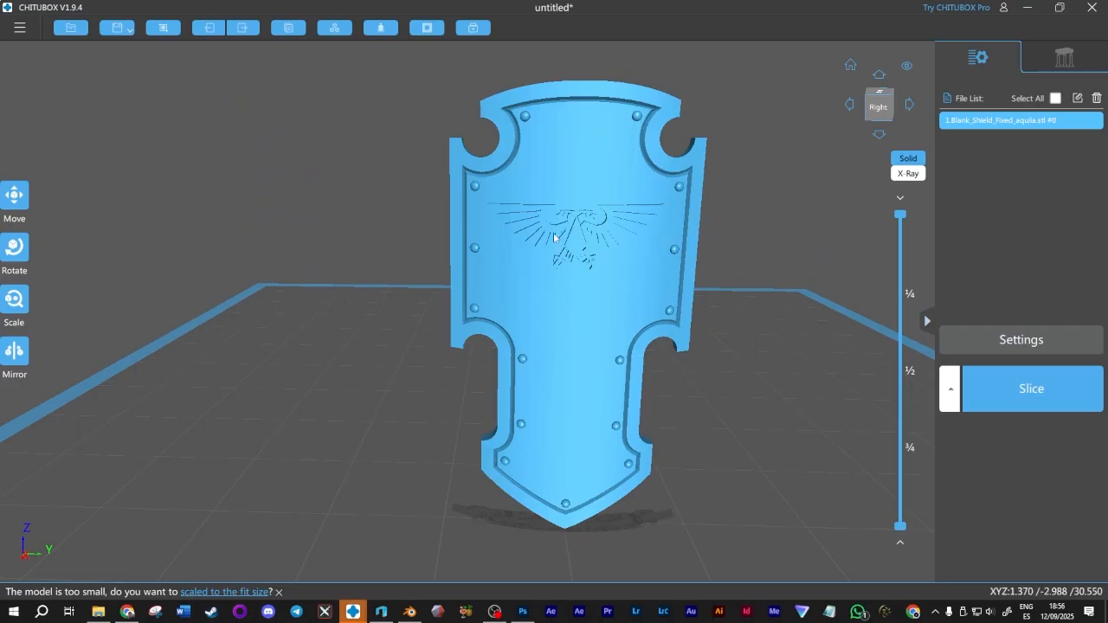
middle_click_drag(807, 266, 772, 250)
right_click_drag(772, 254, 594, 404)
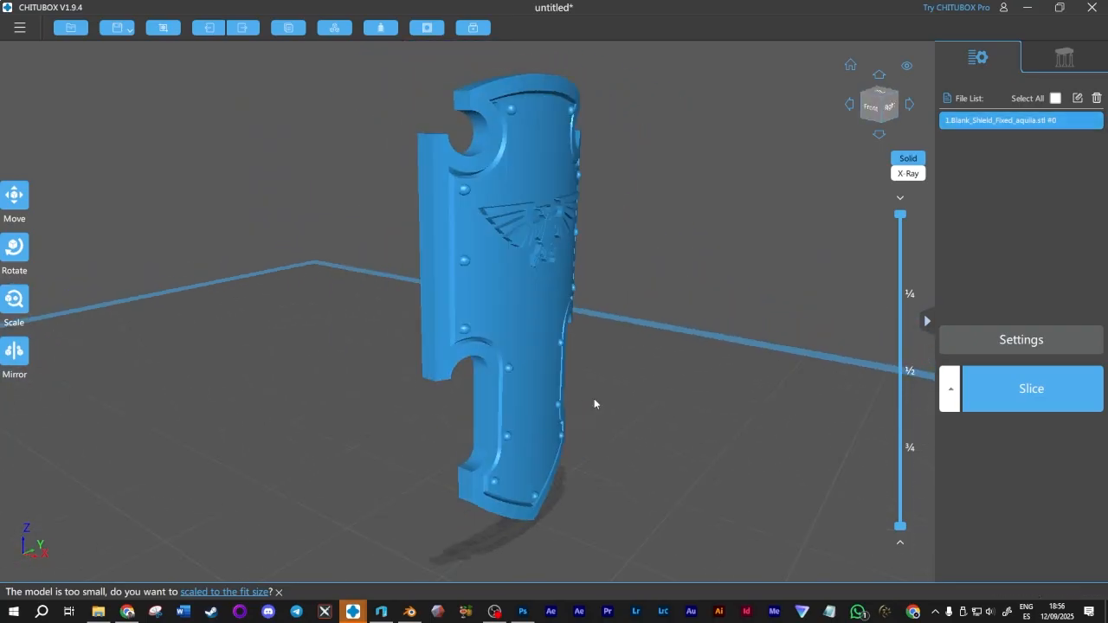
right_click_drag(354, 282, 546, 241)
right_click_drag(467, 251, 546, 247)
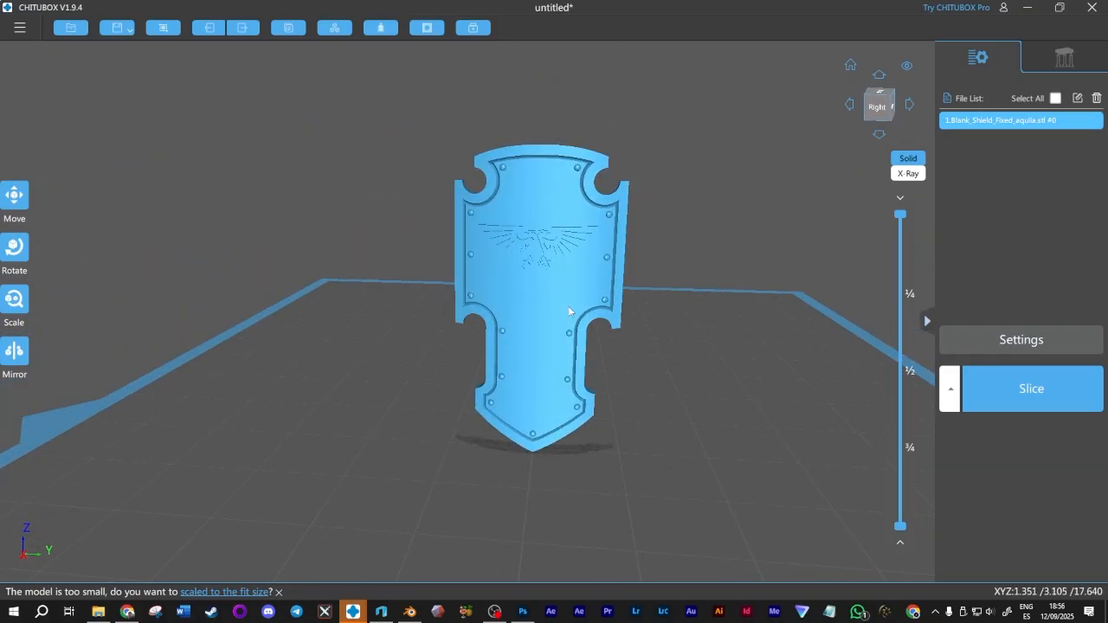
right_click_drag(568, 314, 576, 314)
Step: Switch back to 3D Builder and view the embossed shield from an angle
key("alt+Tab")
right_click_drag(664, 273, 700, 304)
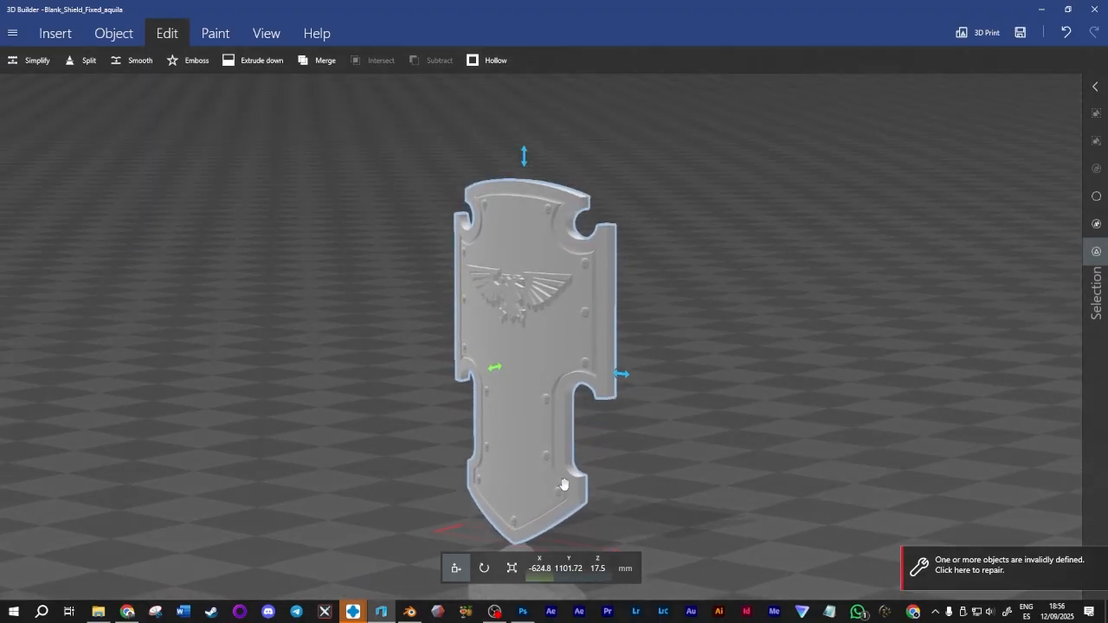
right_click_drag(695, 455, 695, 453)
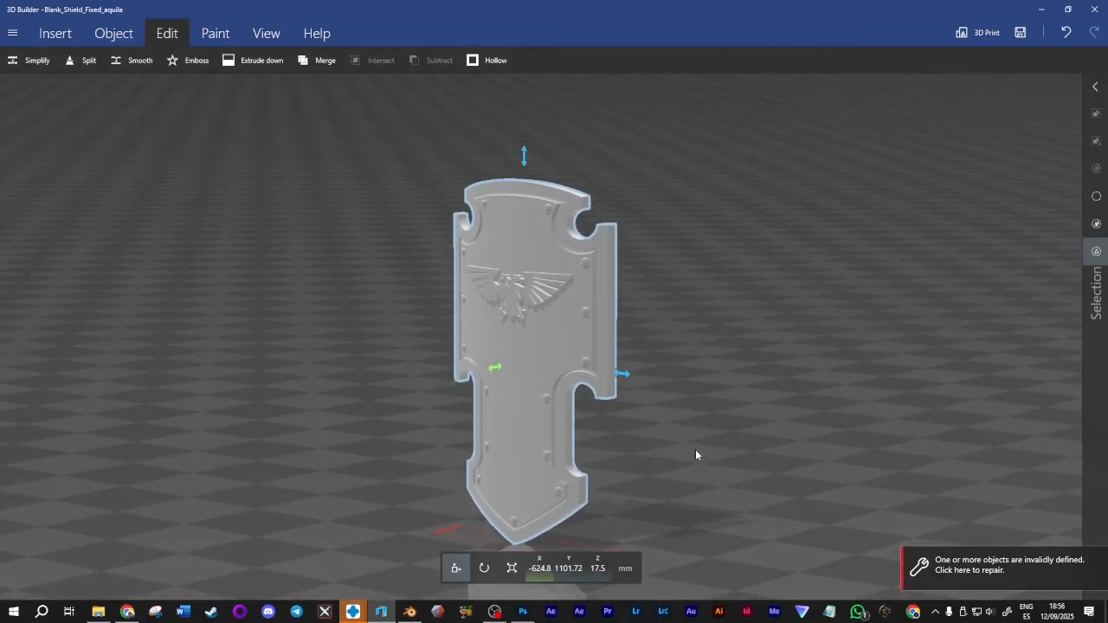